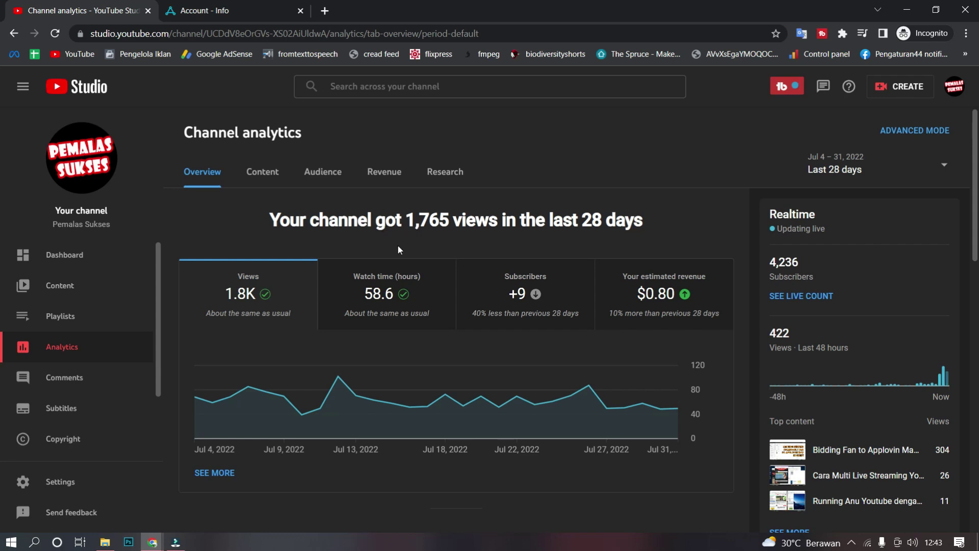
# Step: Open the reporting-period list on the 28-day channel analytics overview
pyautogui.click(904, 173)
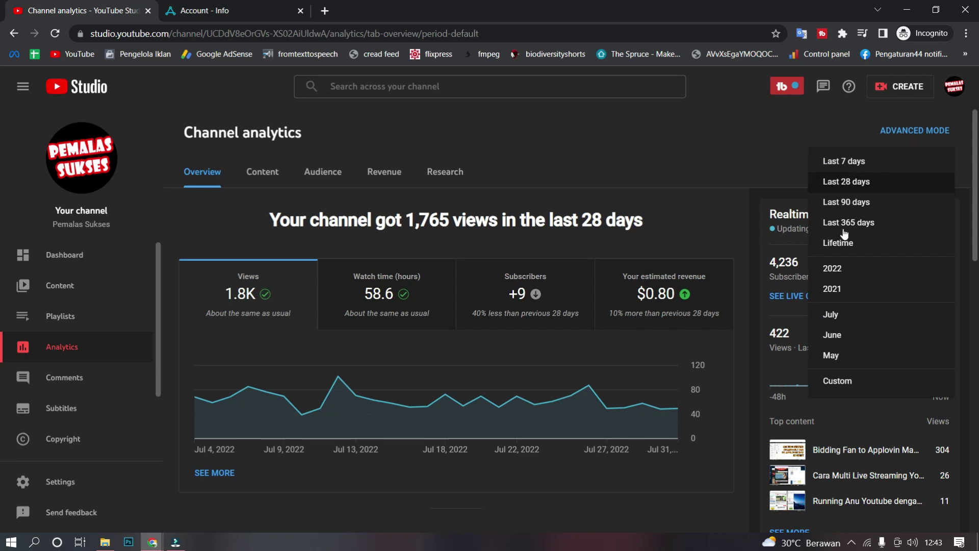
# Step: Switch the analytics period to Last 90 days, then to Last 365 days
pyautogui.click(847, 203)
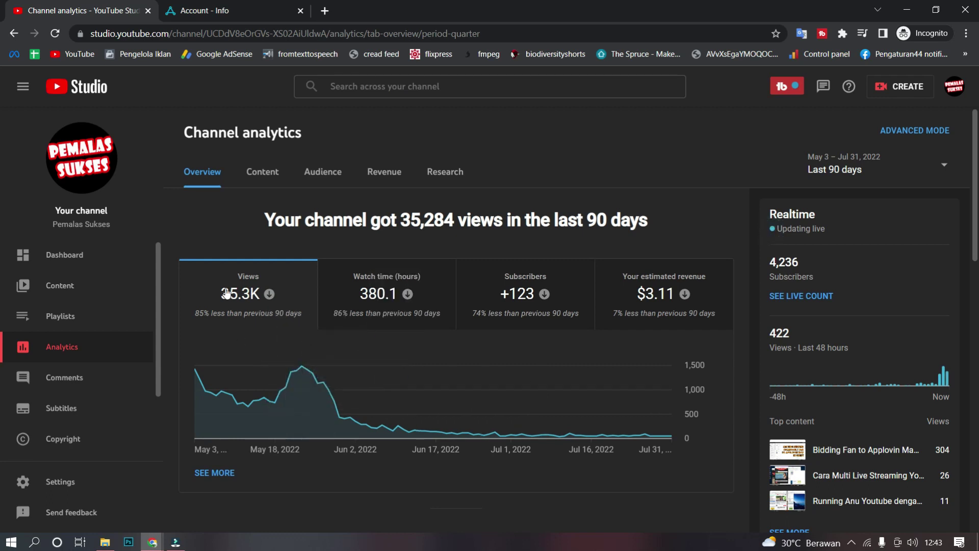
pyautogui.moveTo(228, 306)
pyautogui.moveTo(516, 305)
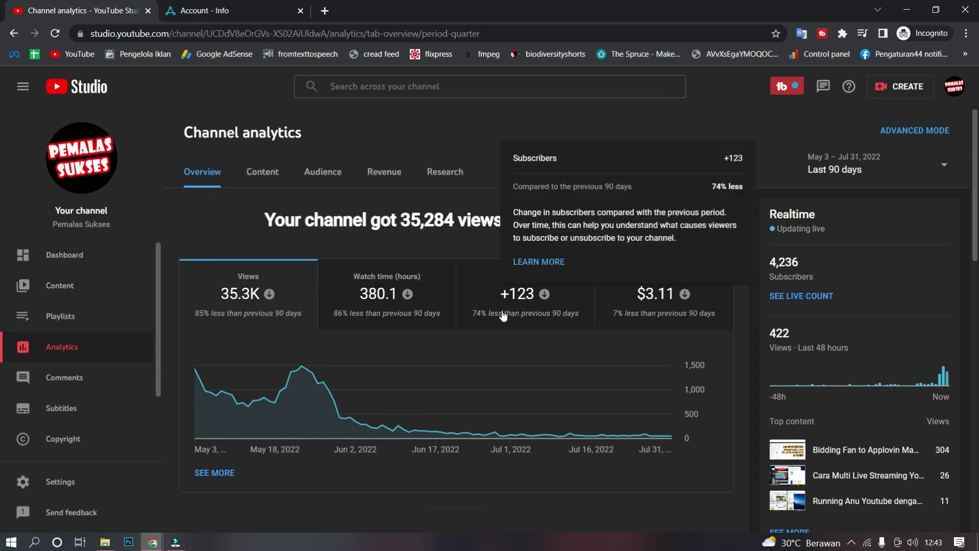
pyautogui.click(860, 169)
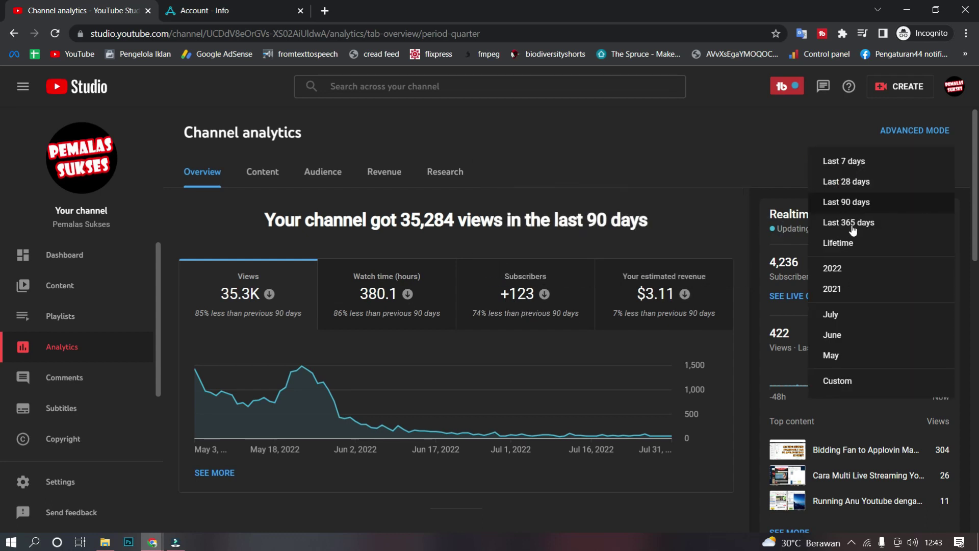
pyautogui.click(855, 223)
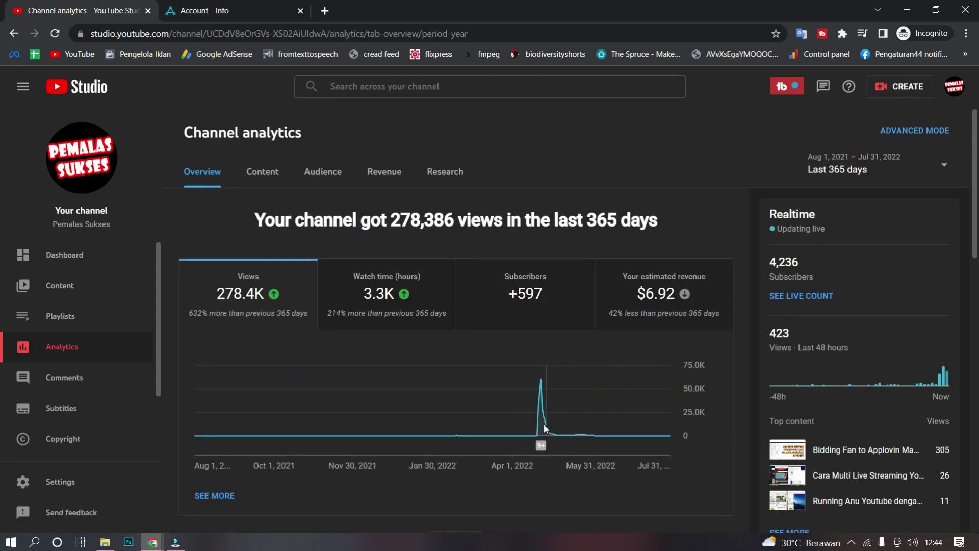
# Step: Chart subscriber changes for the year, then views again, before going to Content
pyautogui.moveTo(540, 366)
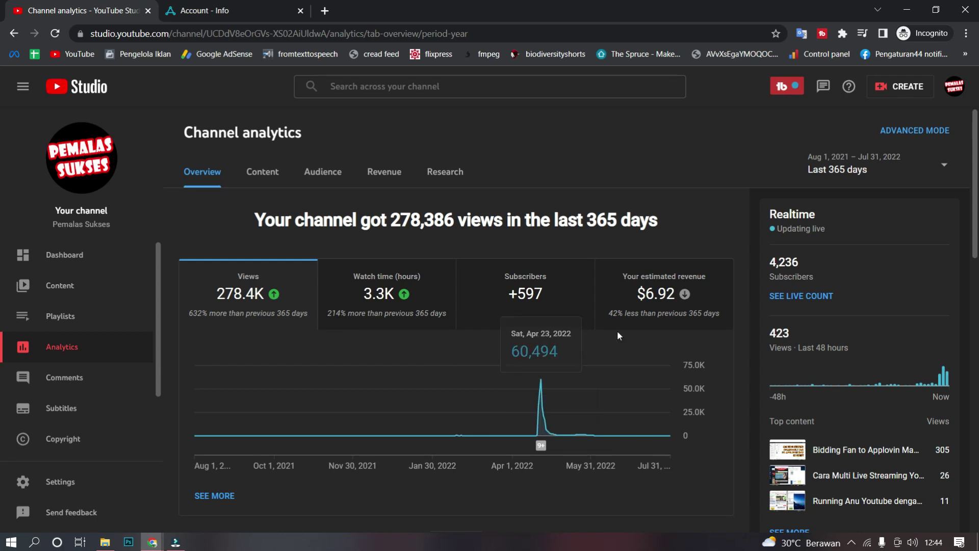
pyautogui.moveTo(523, 306)
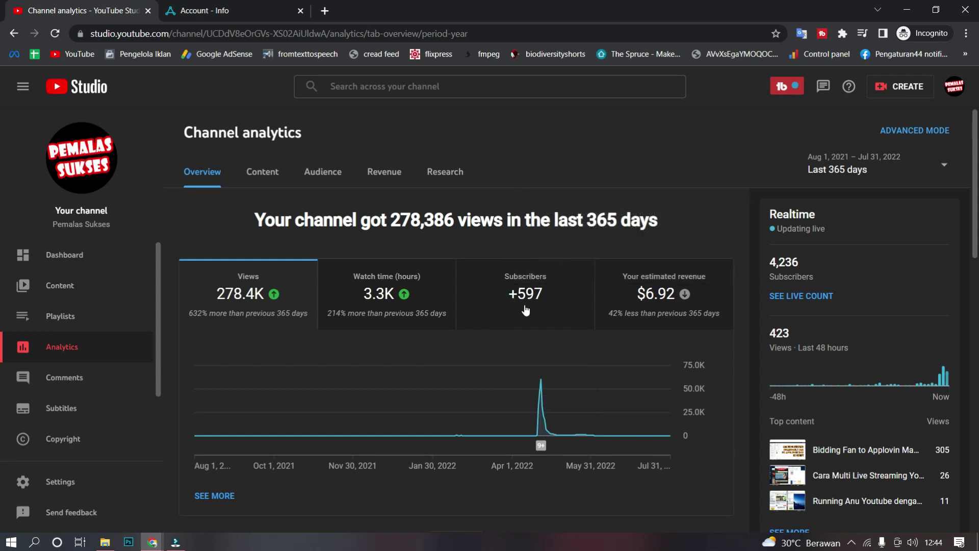
pyautogui.click(524, 298)
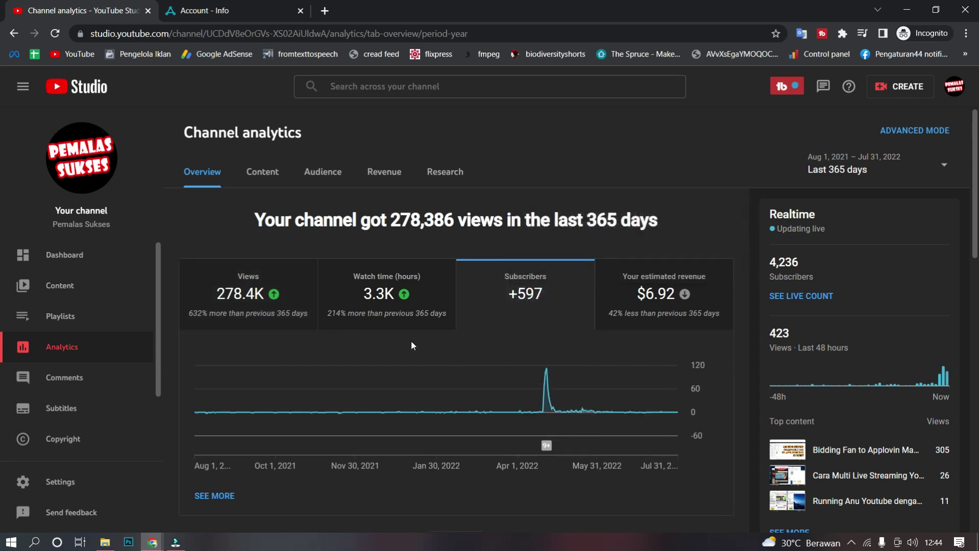
pyautogui.click(211, 294)
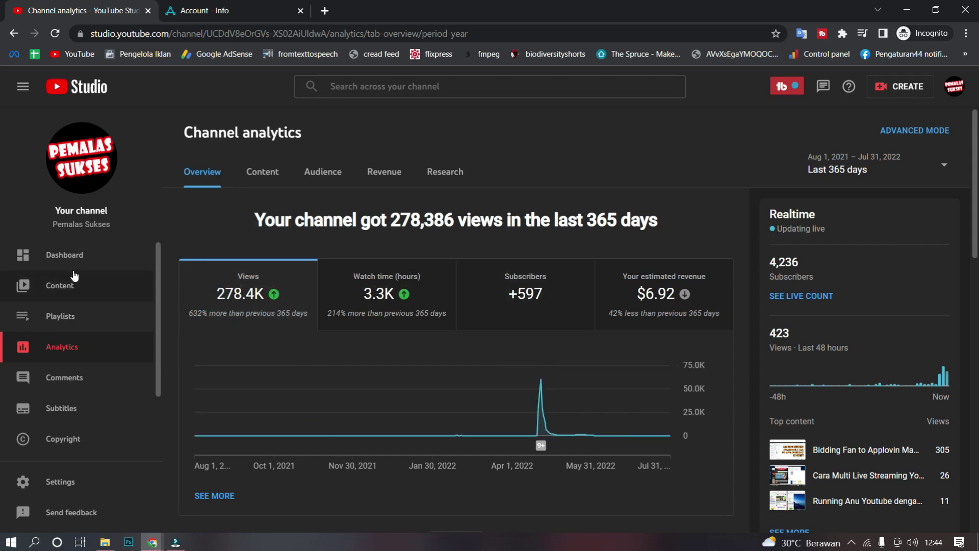
pyautogui.click(79, 285)
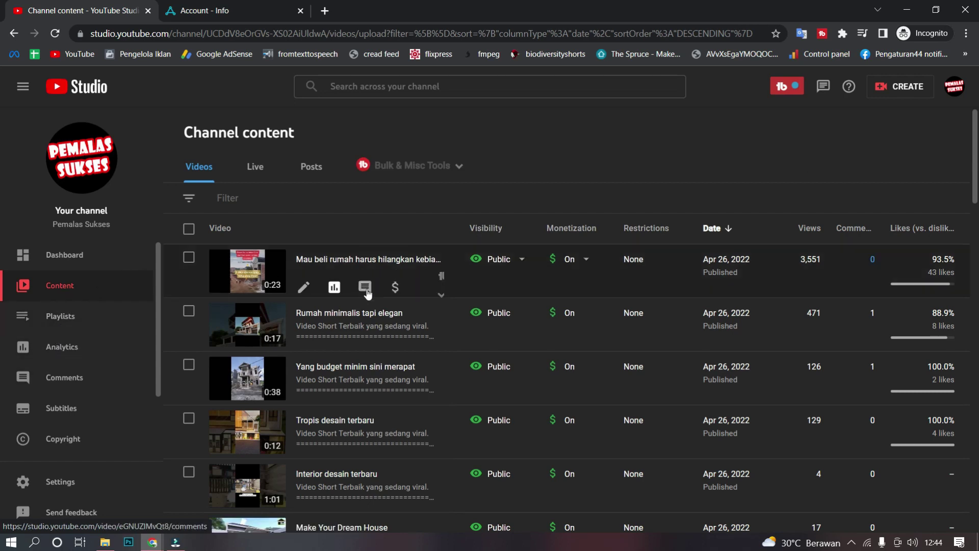
# Step: Browse up and down through the channel's uploaded video list
pyautogui.scroll(-10, 365, 295)
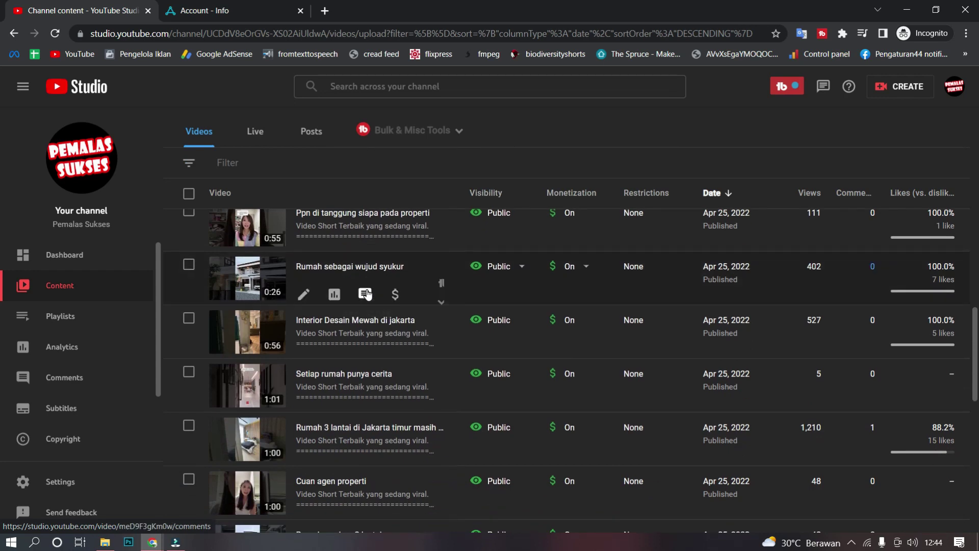
pyautogui.scroll(-2, 382, 277)
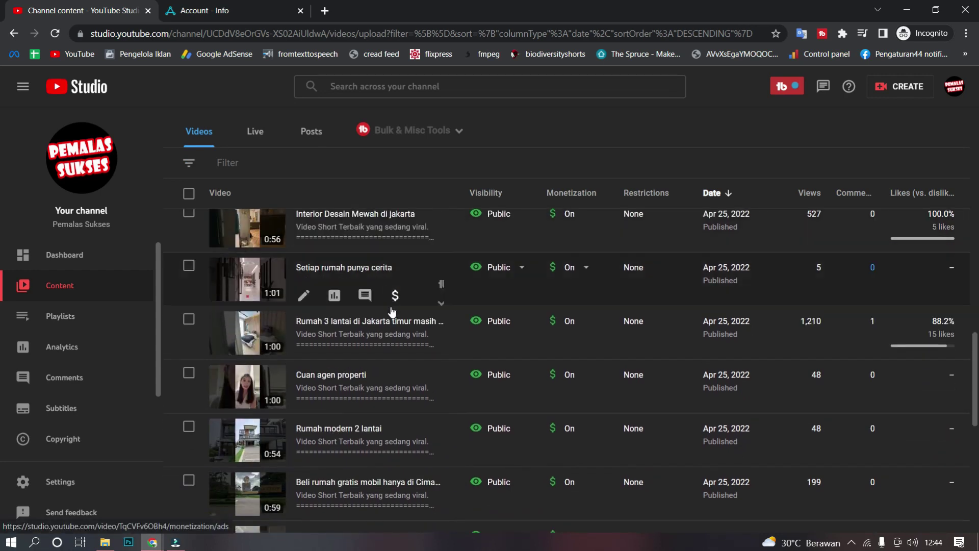
pyautogui.scroll(-5, 396, 351)
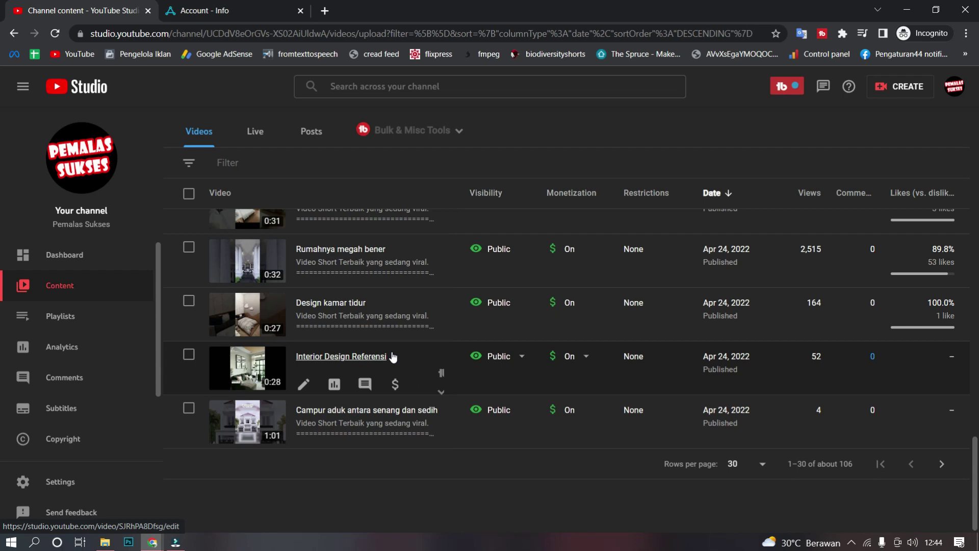
pyautogui.scroll(15, 381, 363)
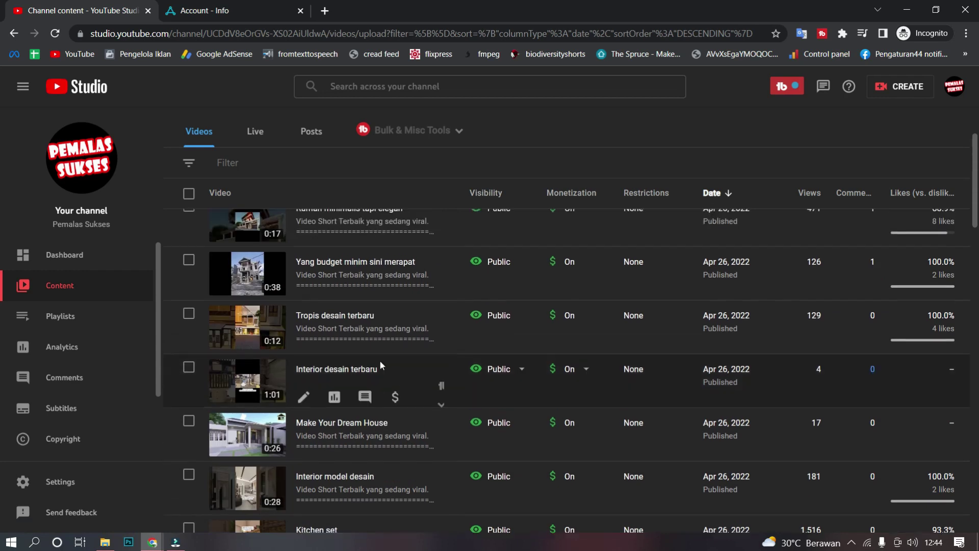
pyautogui.scroll(3, 381, 361)
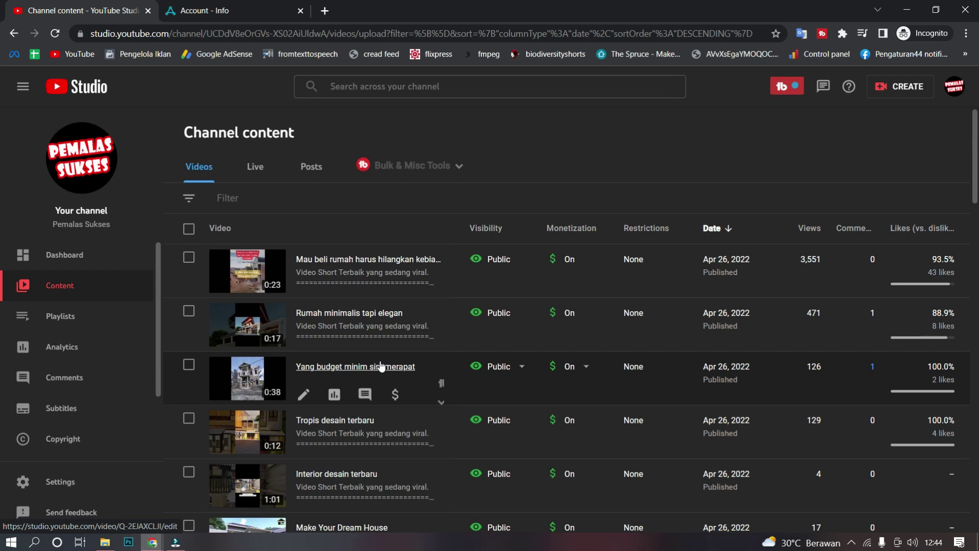
pyautogui.scroll(-8, 380, 366)
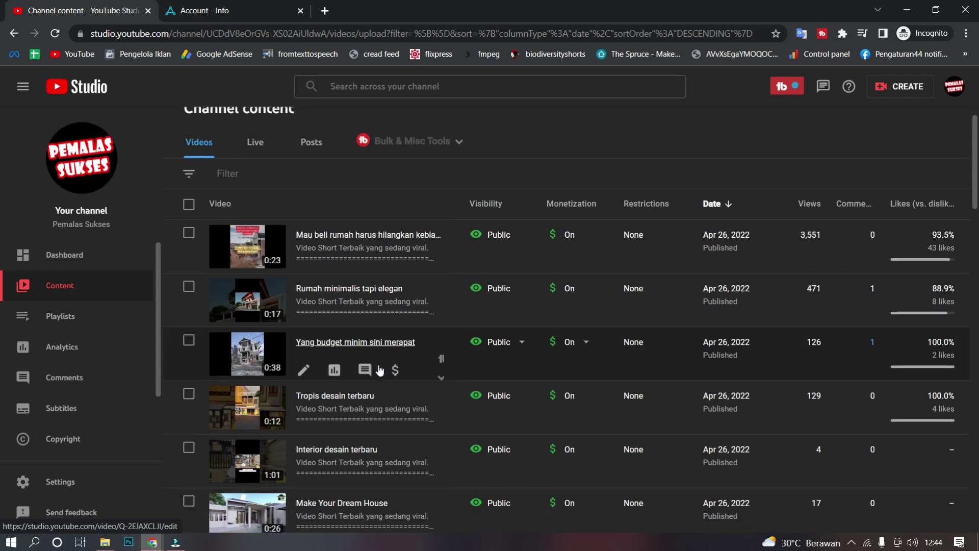
pyautogui.scroll(-8, 378, 369)
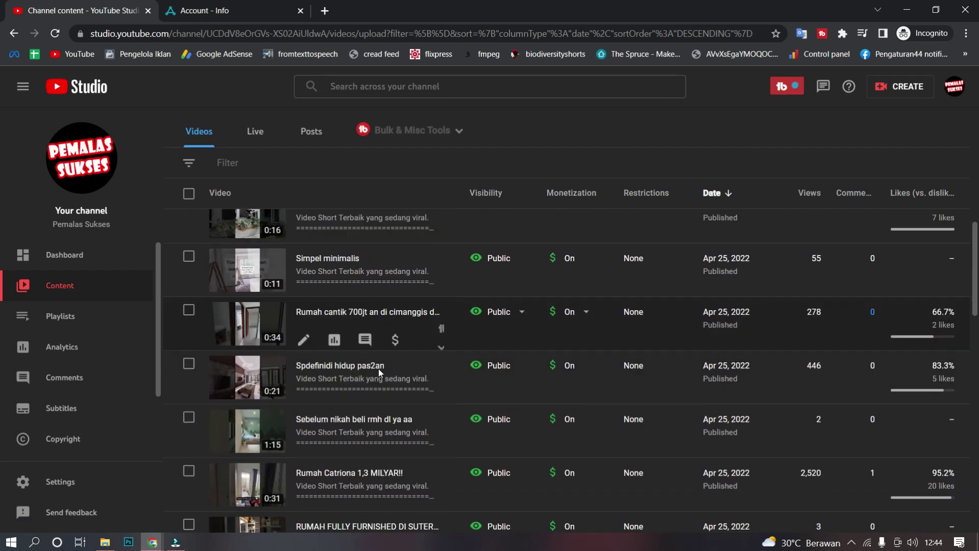
pyautogui.scroll(-4, 380, 376)
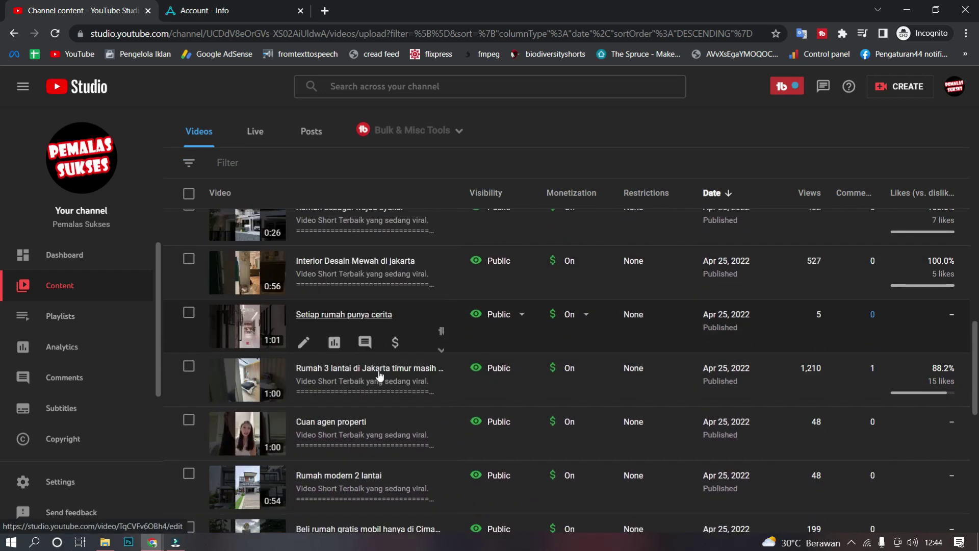
pyautogui.scroll(12, 379, 376)
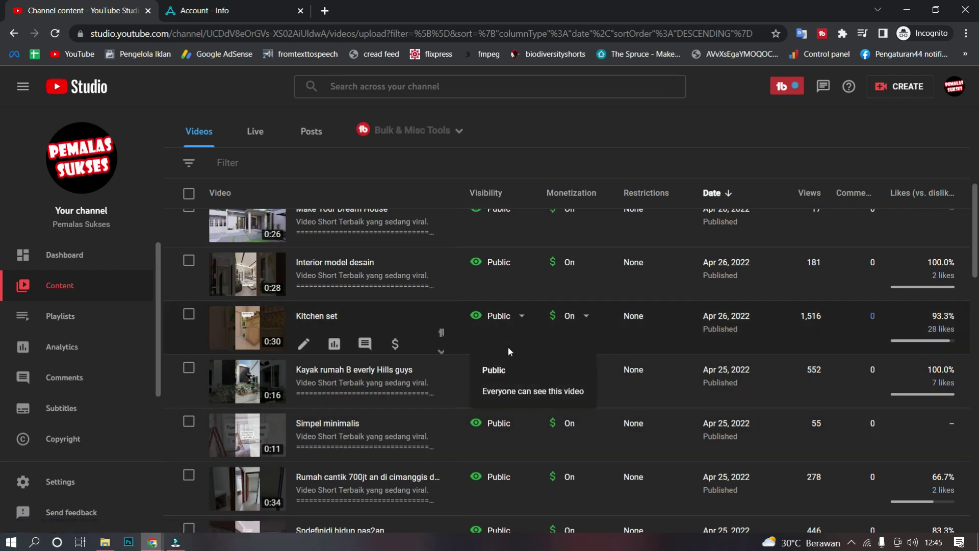
# Step: Scroll further down the video list, open the Dashboard, then switch to AppLovin Payments Info
pyautogui.scroll(-2, 387, 377)
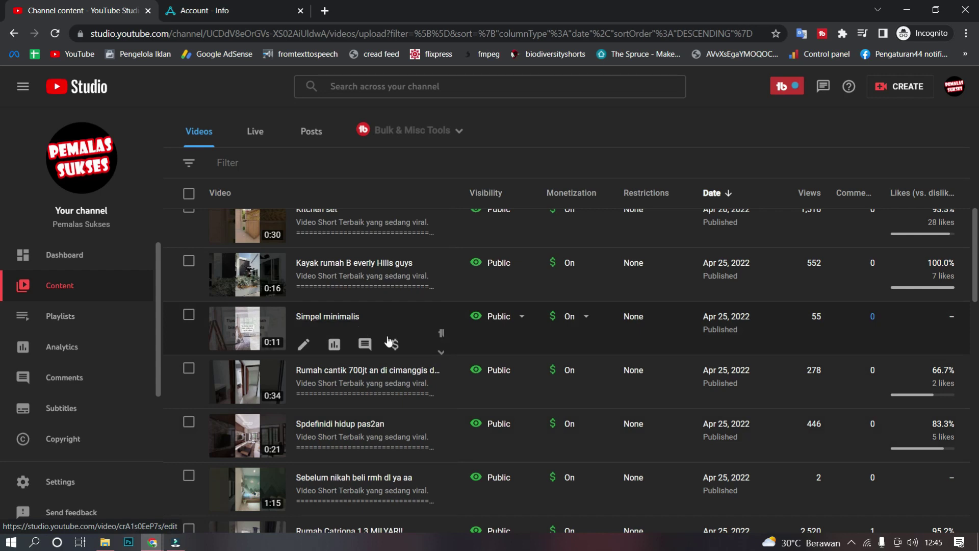
pyautogui.scroll(-4, 357, 322)
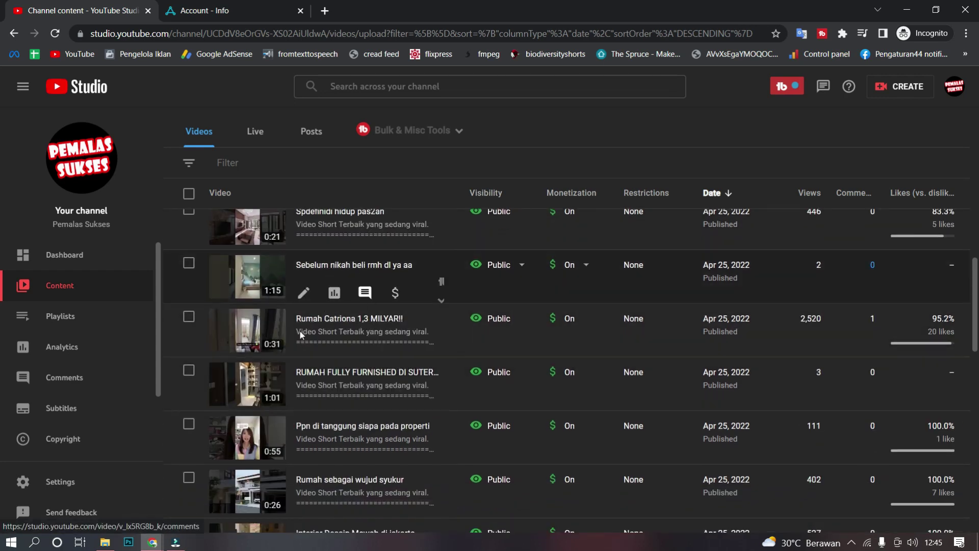
pyautogui.scroll(-2, 287, 340)
pyautogui.scroll(-2, 288, 342)
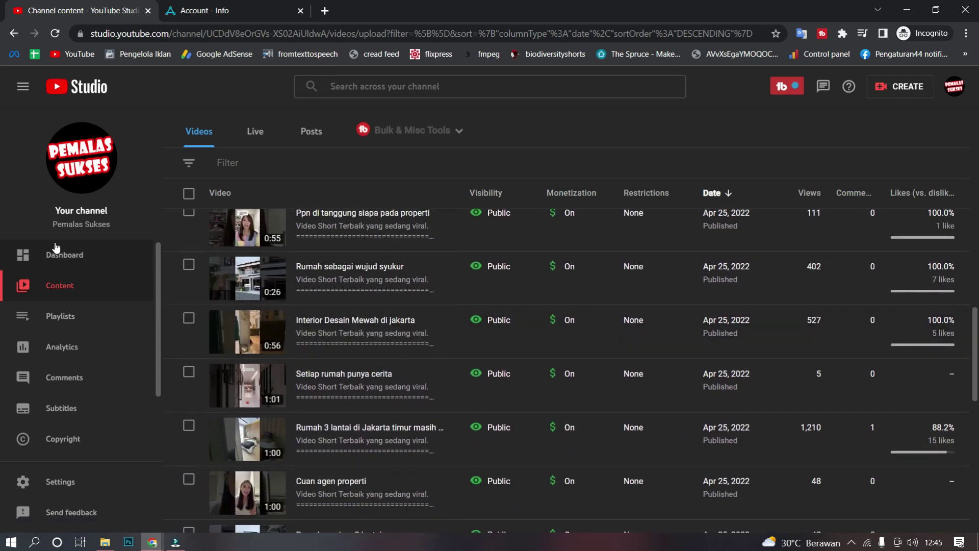
pyautogui.click(51, 248)
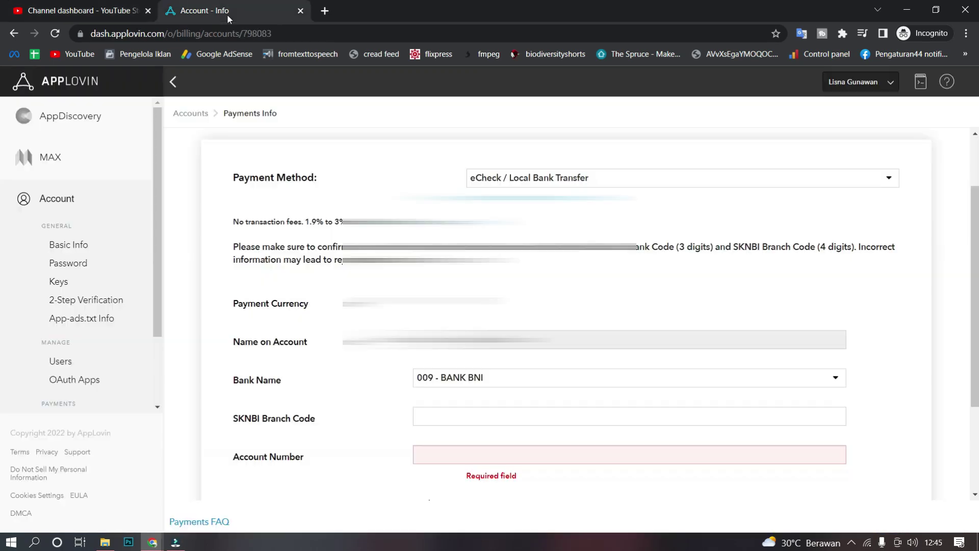
pyautogui.click(228, 14)
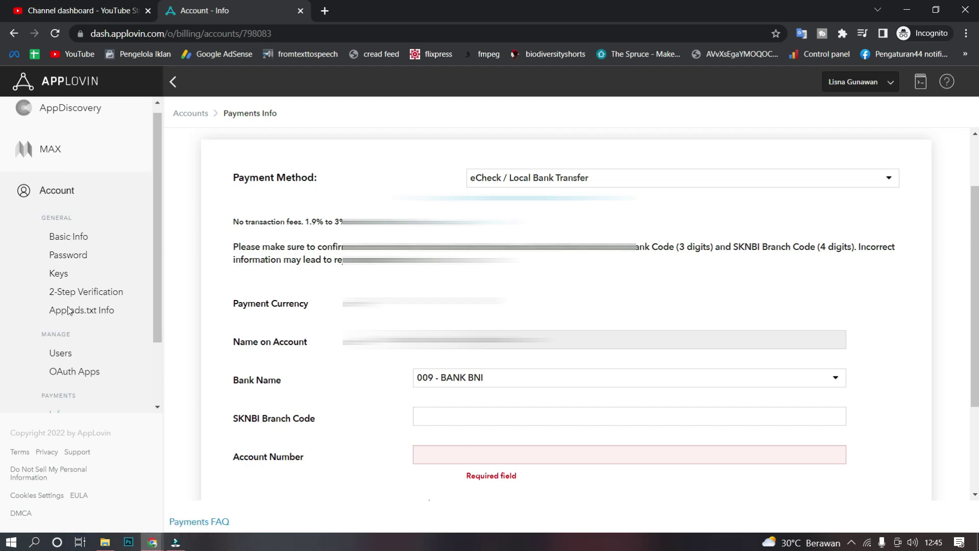
# Step: Set the payment method to eCheck / Local Bank Transfer and the bank to 009 - BANK BNI
pyautogui.scroll(-2, 70, 310)
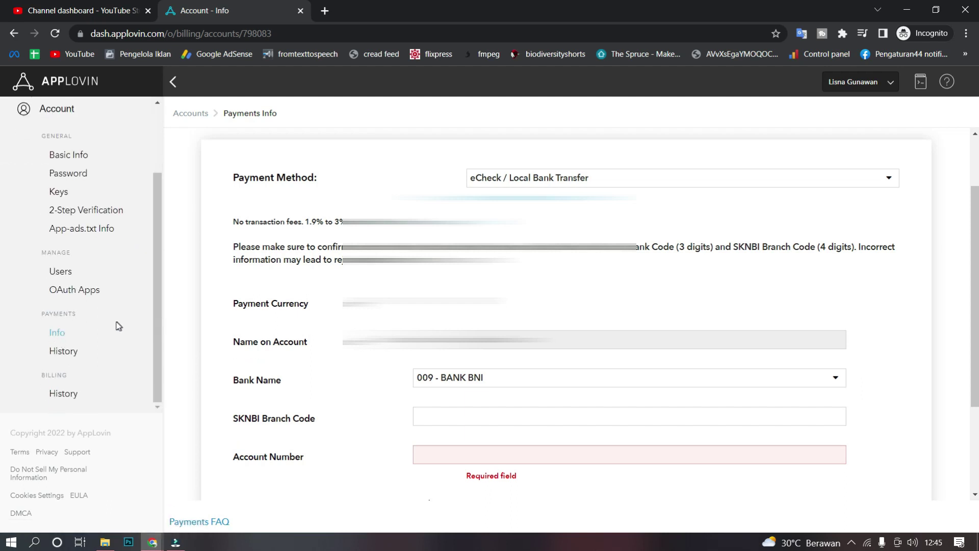
pyautogui.scroll(2, 482, 185)
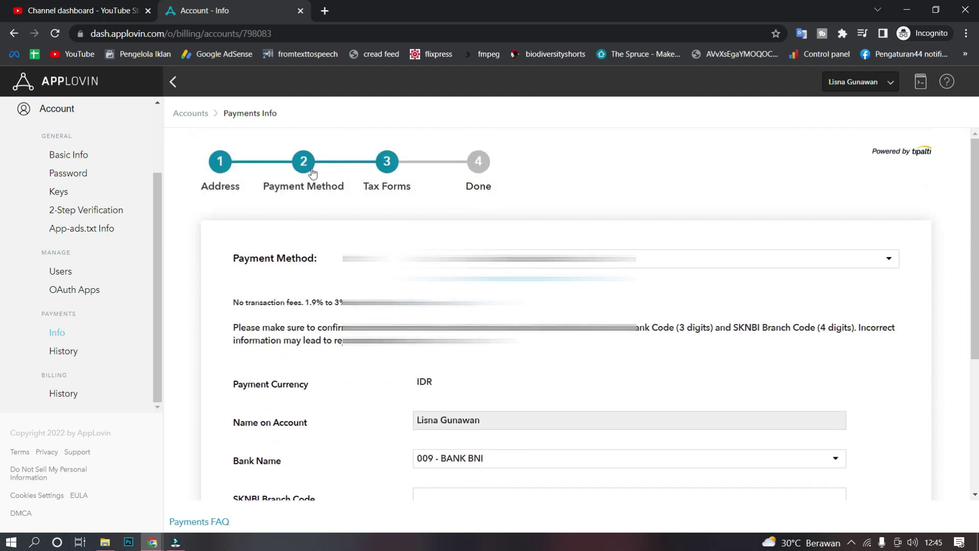
pyautogui.scroll(-2, 313, 189)
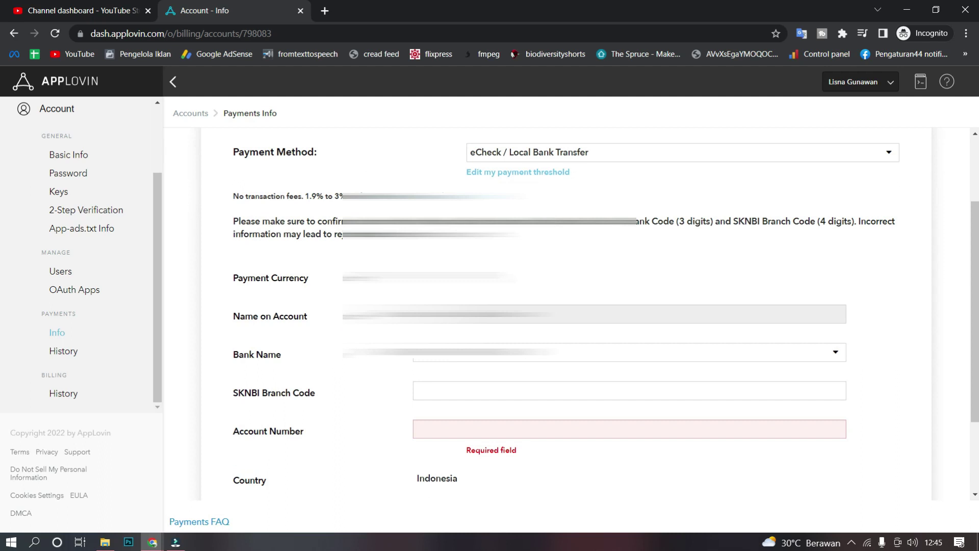
pyautogui.click(502, 160)
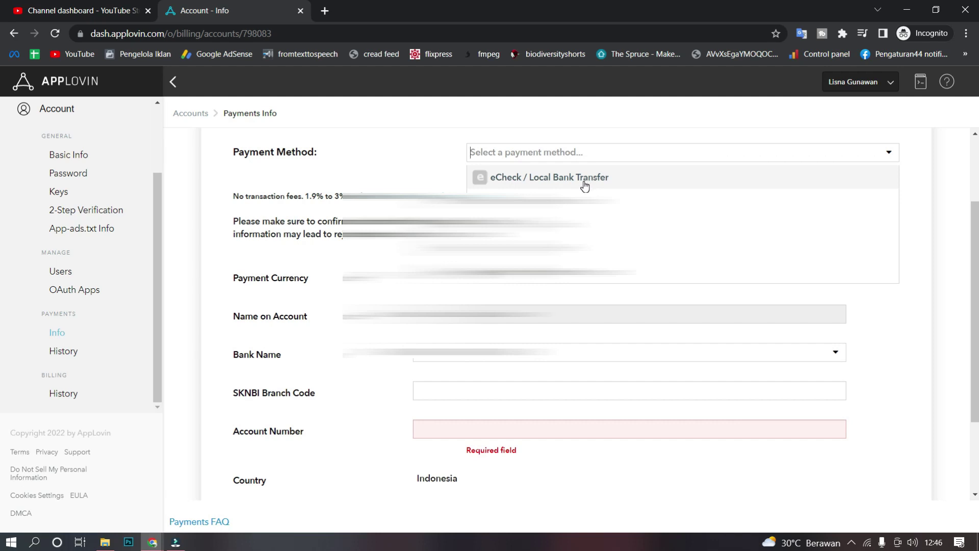
pyautogui.click(434, 381)
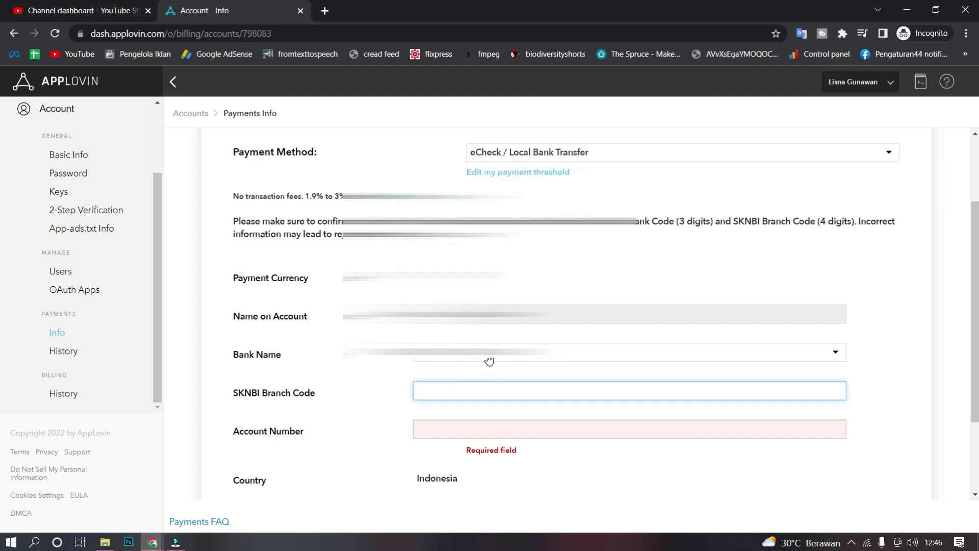
pyautogui.click(489, 361)
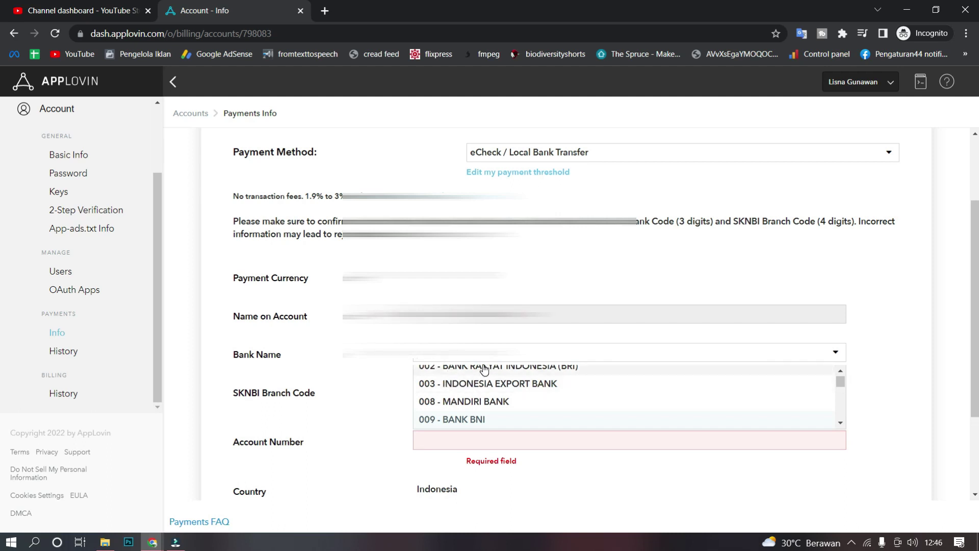
pyautogui.write('bni')
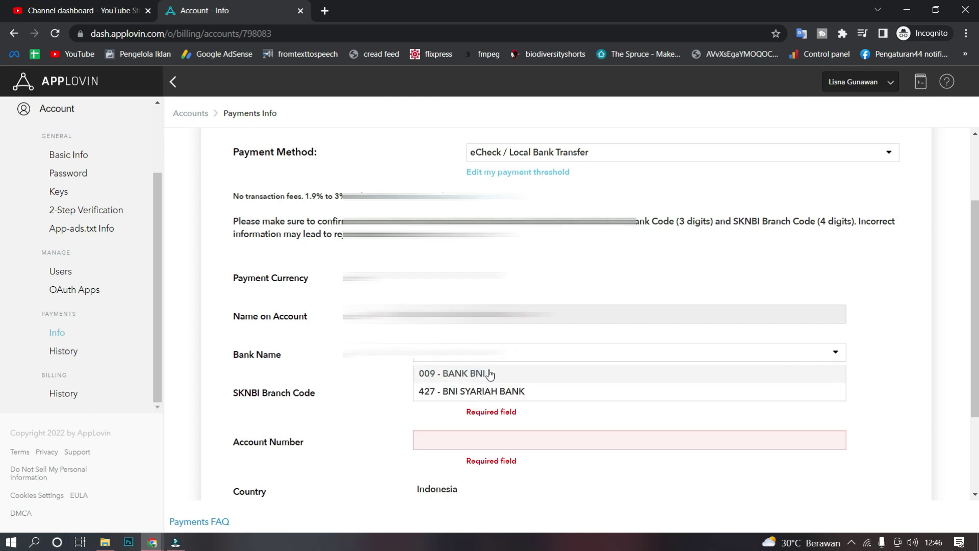
pyautogui.click(485, 371)
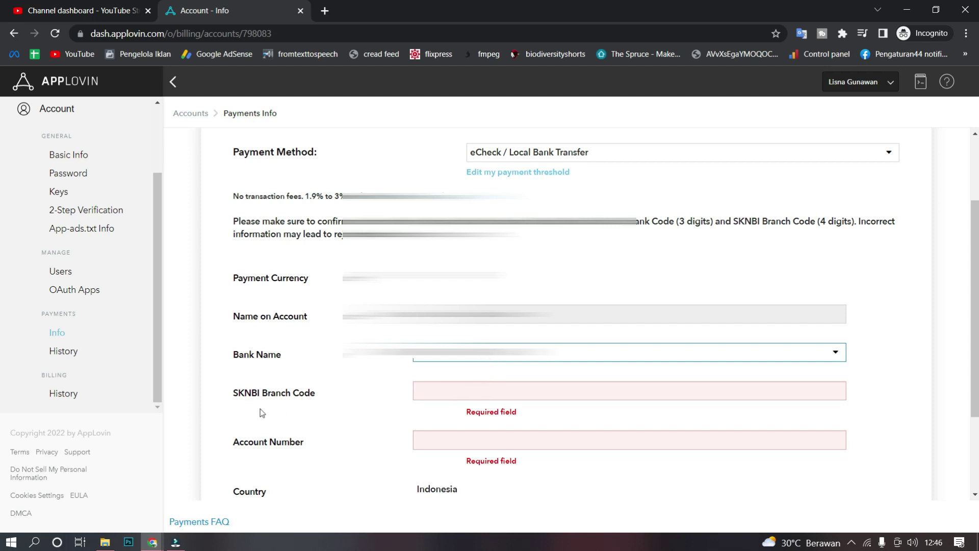
# Step: Copy the SKNBI Branch Code label and put 'no rekening' as placeholder account number
pyautogui.moveTo(235, 393); pyautogui.dragTo(317, 393)
pyautogui.hotkey('ctrl', 'c')
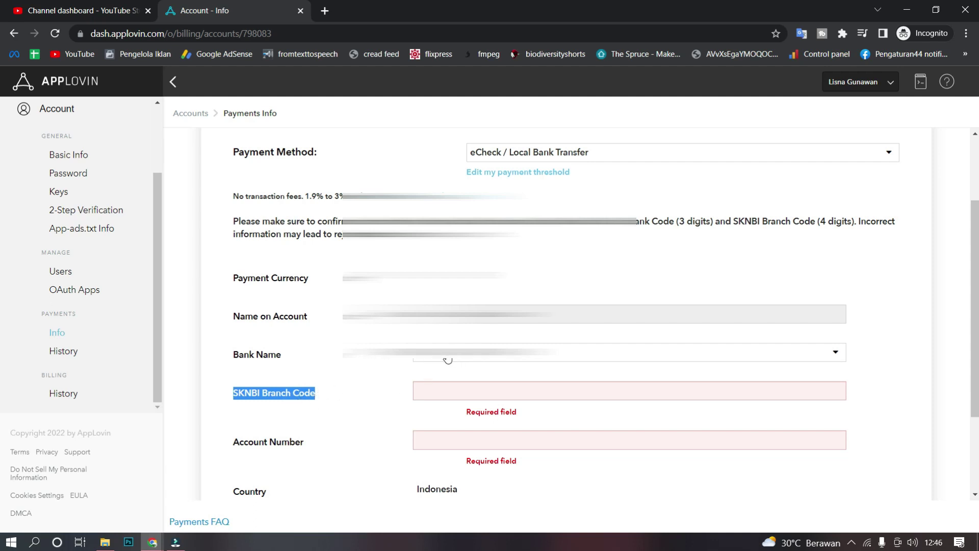
pyautogui.click(472, 449)
pyautogui.write('no rekening bank')
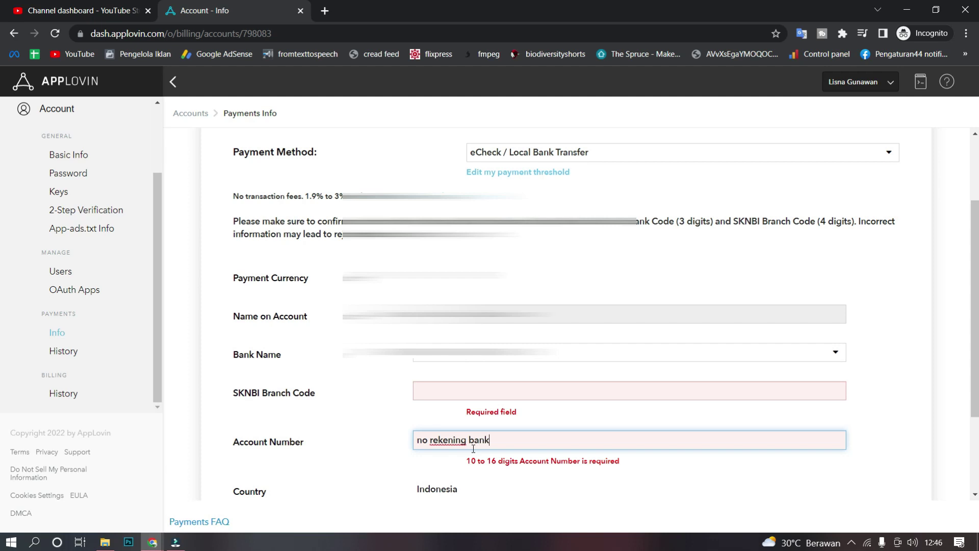
pyautogui.click(426, 387)
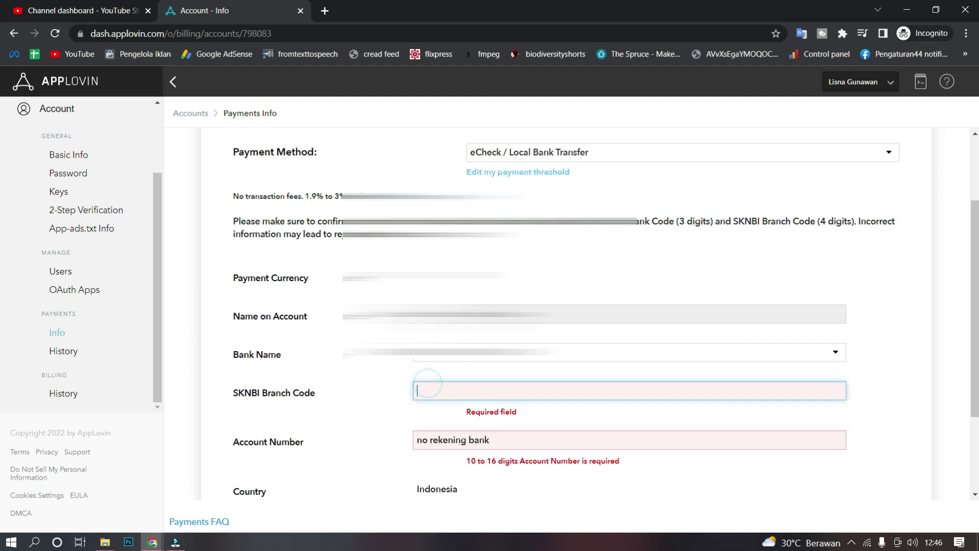
# Step: Search Google in a new tab for 'SKNBI Branch Code bni'
pyautogui.click(329, 10)
pyautogui.hotkey('ctrl', 'v')
pyautogui.write('bni')
pyautogui.press('Return')
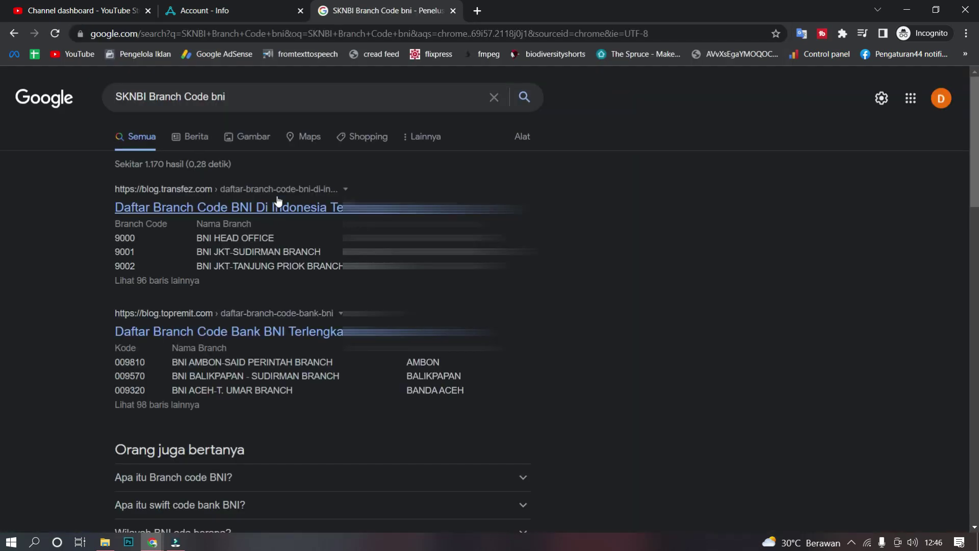
# Step: Open the Transfez BNI branch-code article and select branch code 9019 in its table
pyautogui.click(225, 210)
pyautogui.scroll(-6, 261, 355)
pyautogui.scroll(-10, 270, 351)
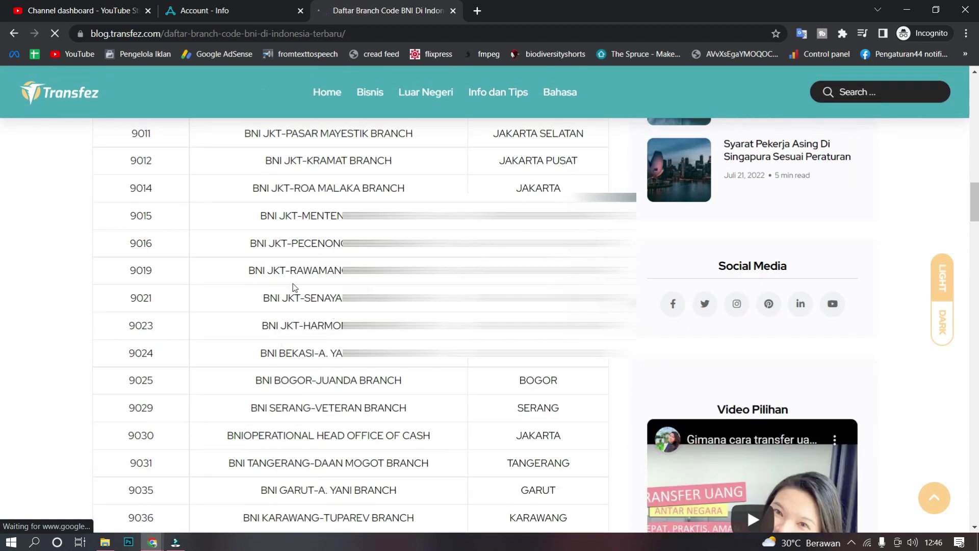
pyautogui.tripleClick(235, 270)
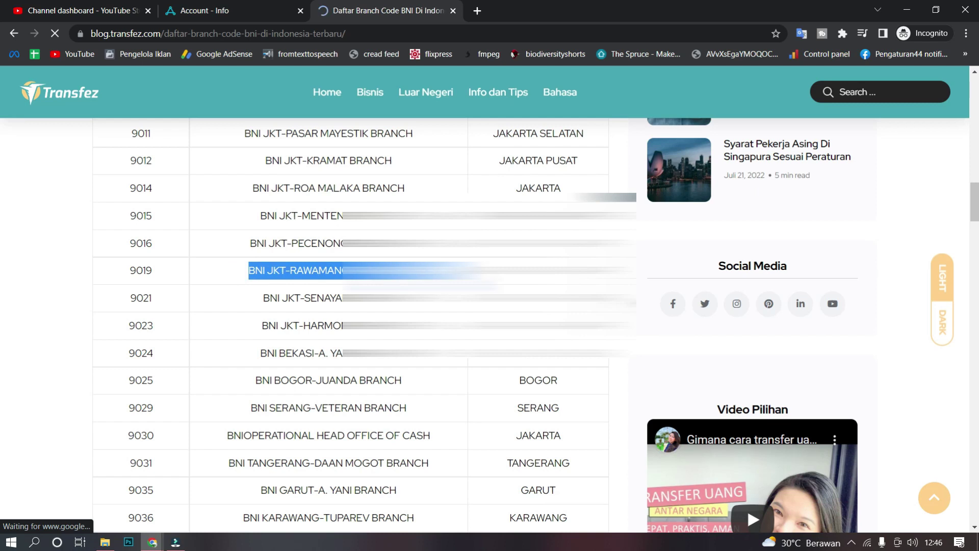
pyautogui.moveTo(171, 273); pyautogui.dragTo(118, 280)
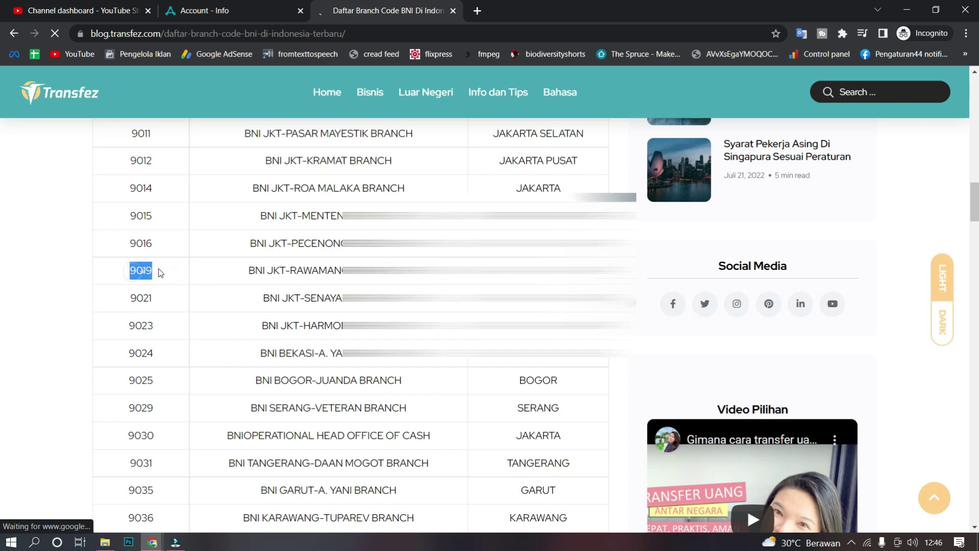
# Step: Fill in SKNBI Branch Code 9019 and the bank account number, then return to the Transfez page
pyautogui.click(238, 8)
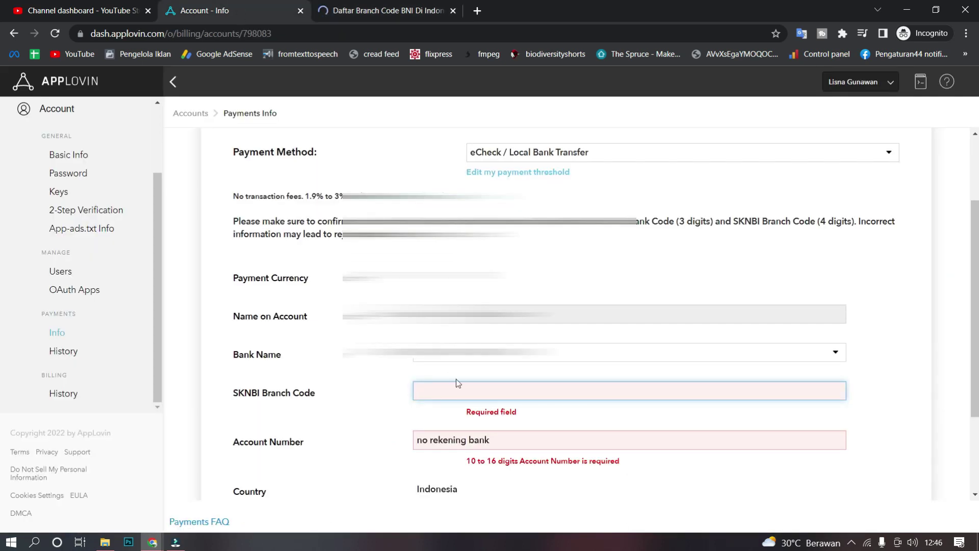
pyautogui.write('9019')
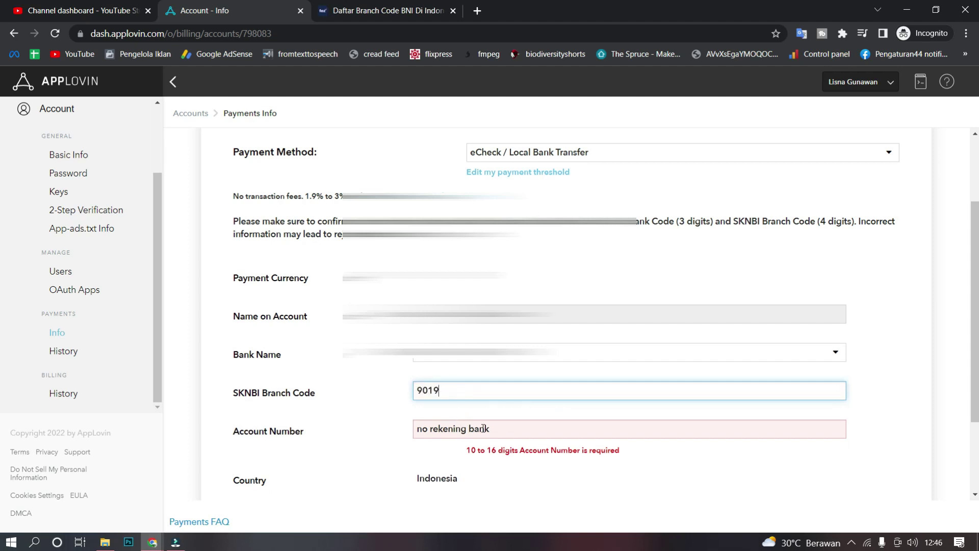
pyautogui.press('Tab')
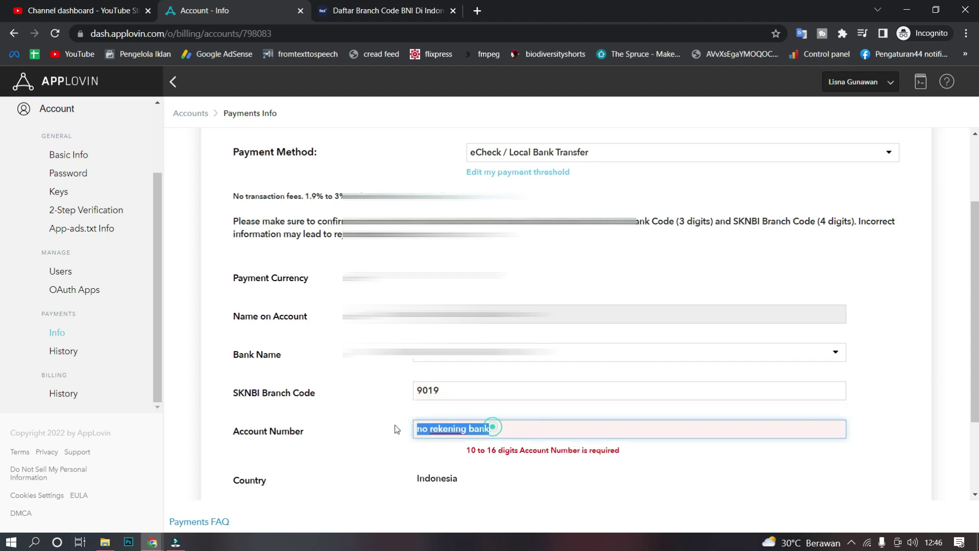
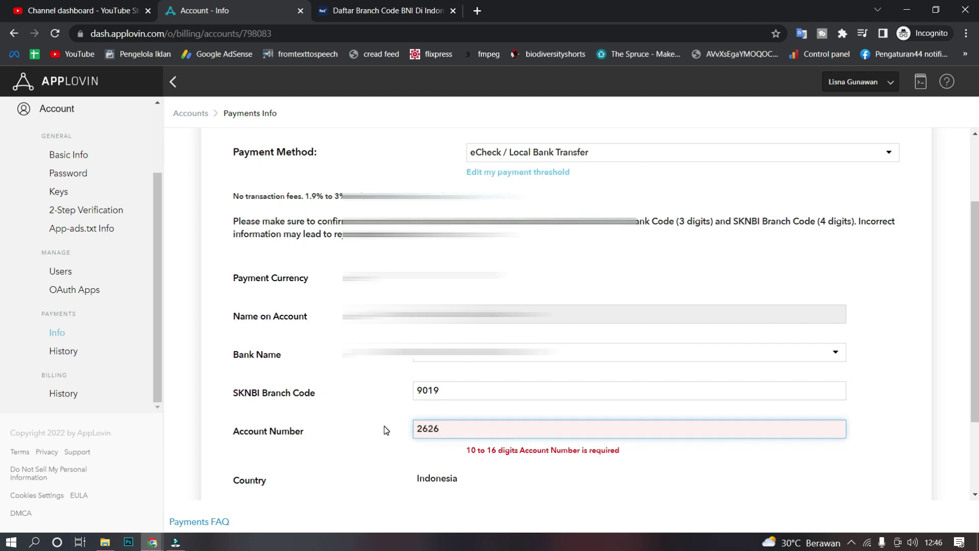
pyautogui.click(394, 454)
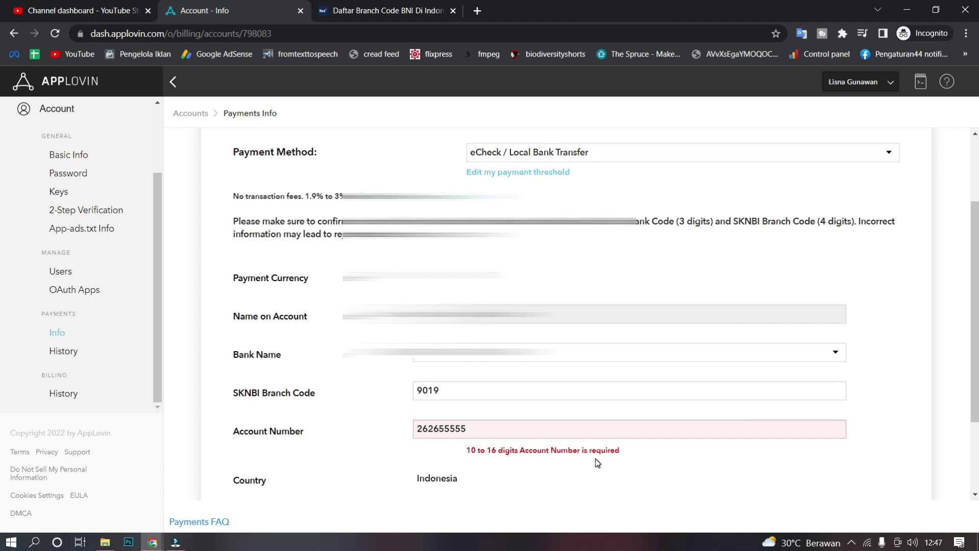
pyautogui.click(473, 427)
pyautogui.scroll(-2, 474, 469)
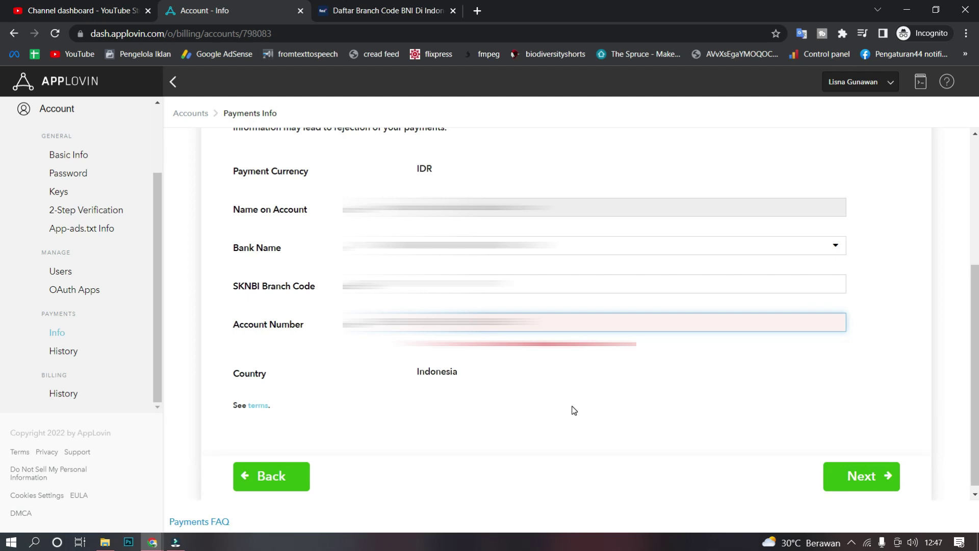
pyautogui.scroll(2, 564, 410)
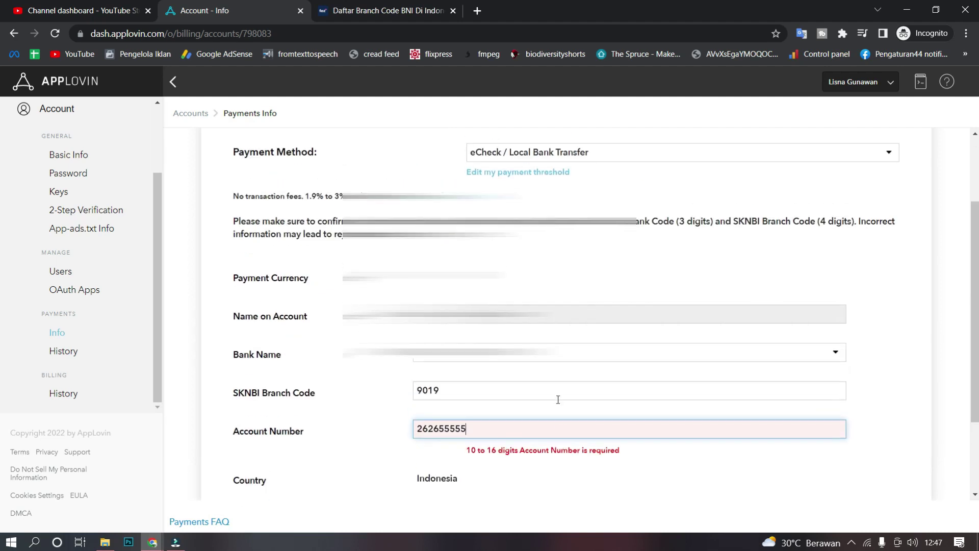
pyautogui.click(367, 10)
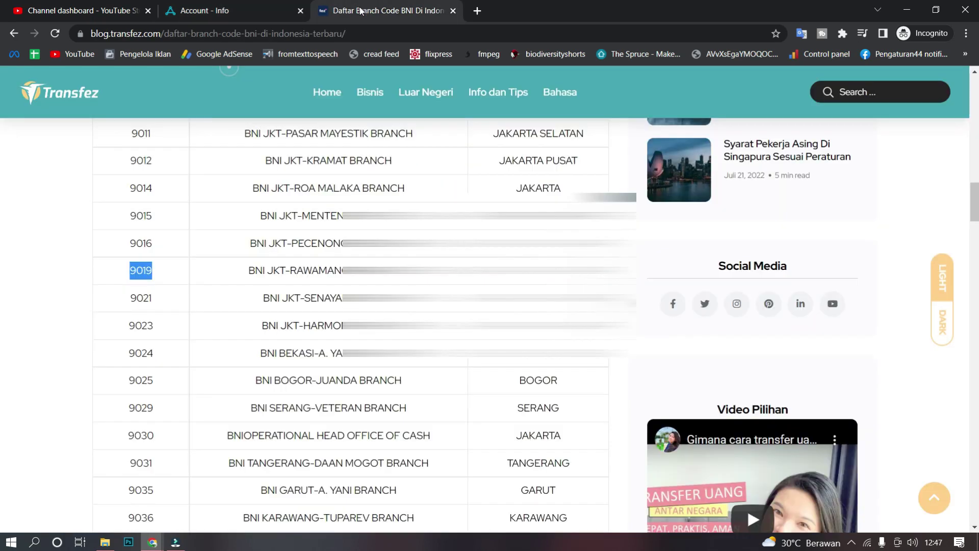
# Step: Bring the YouTube Studio dashboard forward and scroll it down, then back to the top
pyautogui.click(235, 8)
pyautogui.click(92, 10)
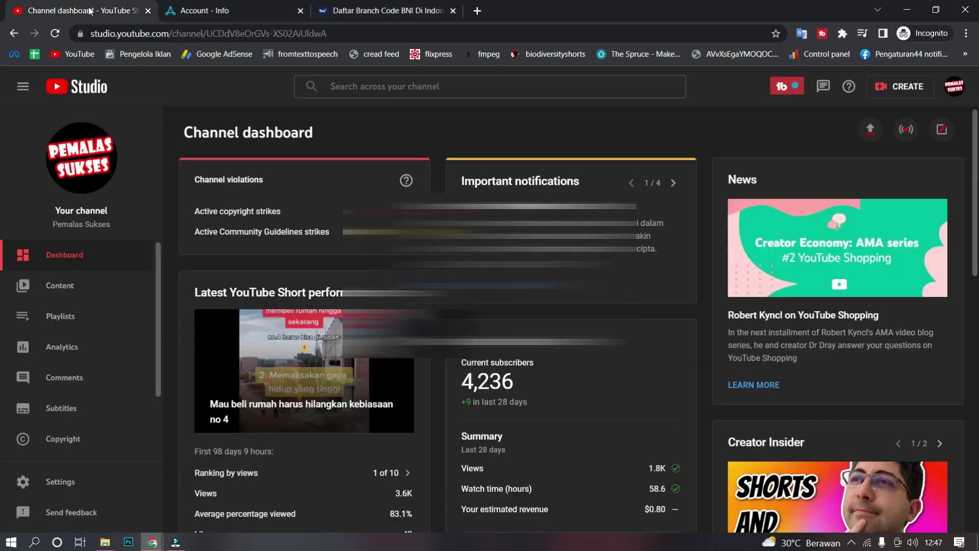
pyautogui.scroll(-2, 561, 317)
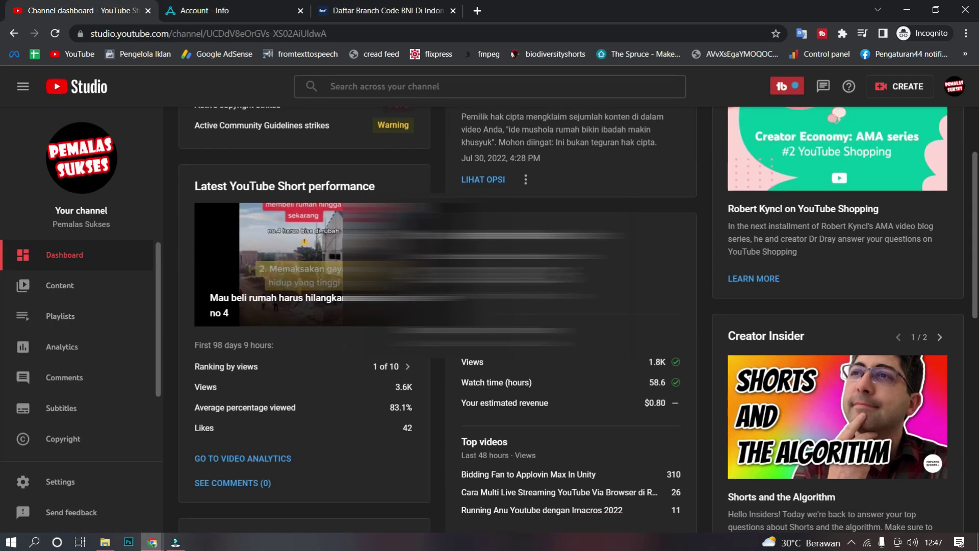
pyautogui.scroll(-6, 561, 316)
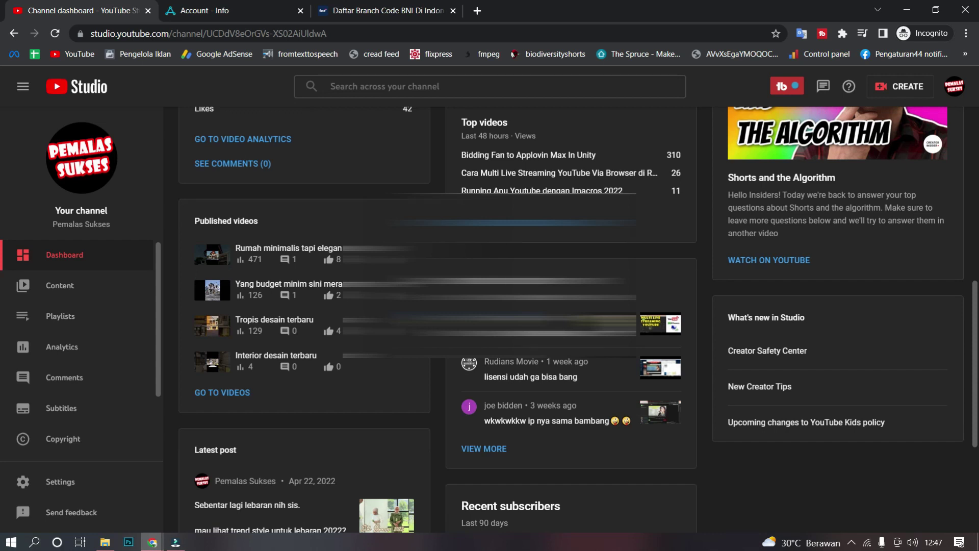
pyautogui.scroll(-4, 561, 316)
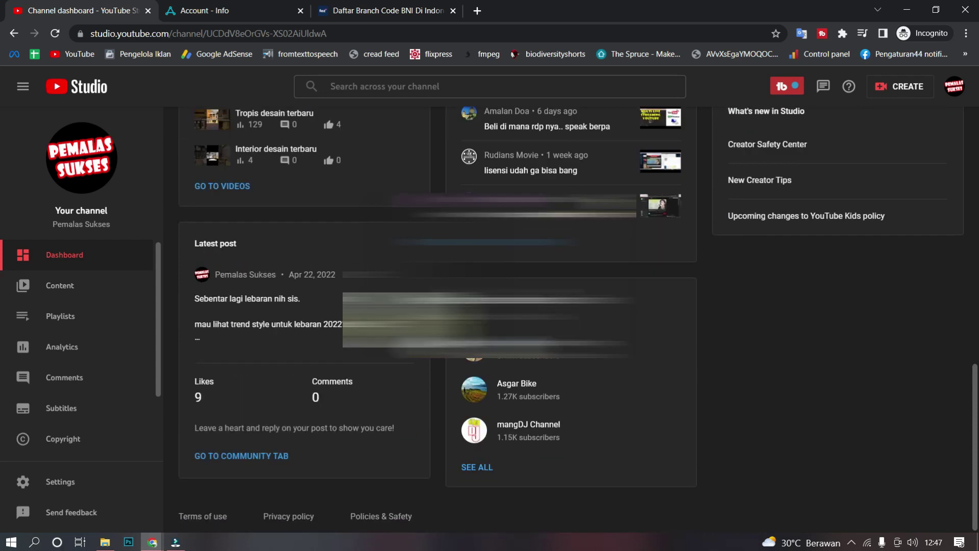
pyautogui.scroll(6, 561, 317)
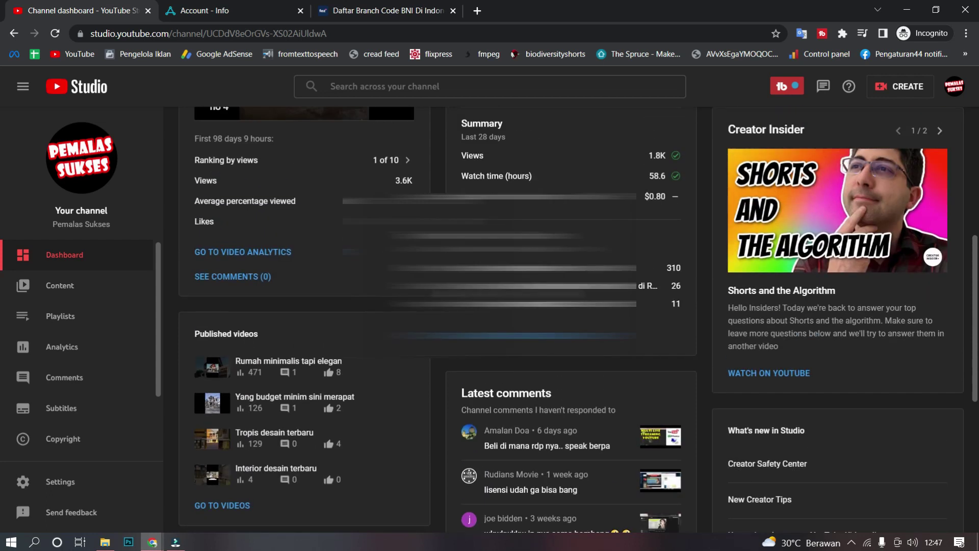
pyautogui.scroll(2, 561, 316)
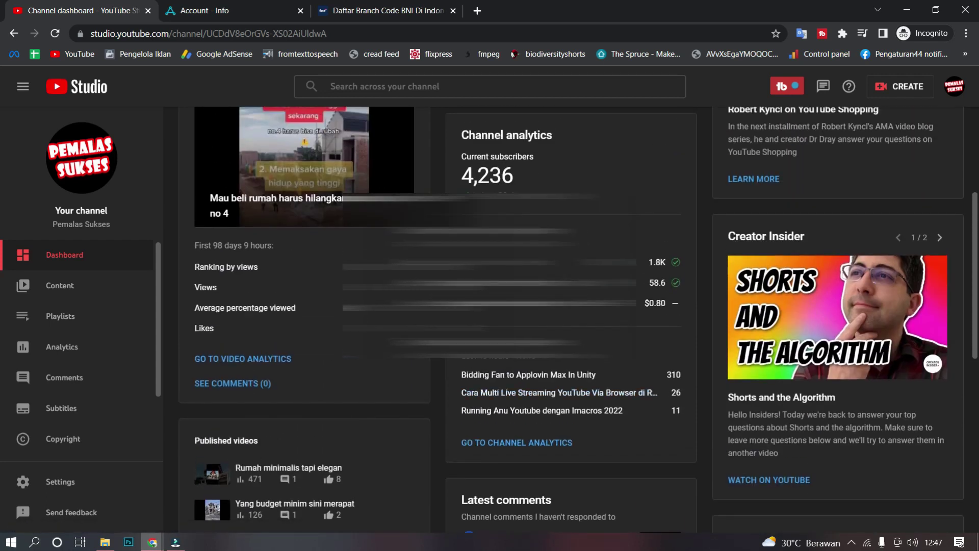
pyautogui.scroll(2, 561, 316)
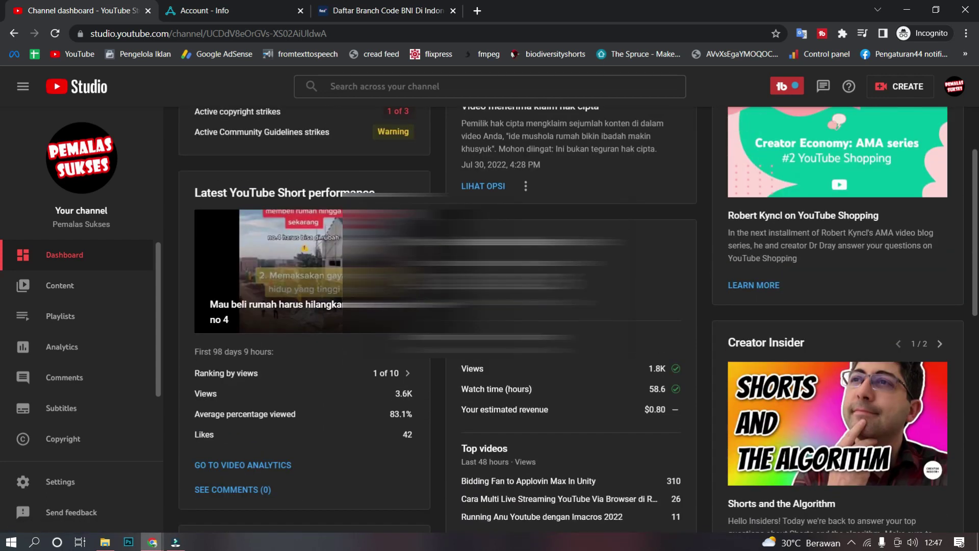
pyautogui.scroll(2, 561, 316)
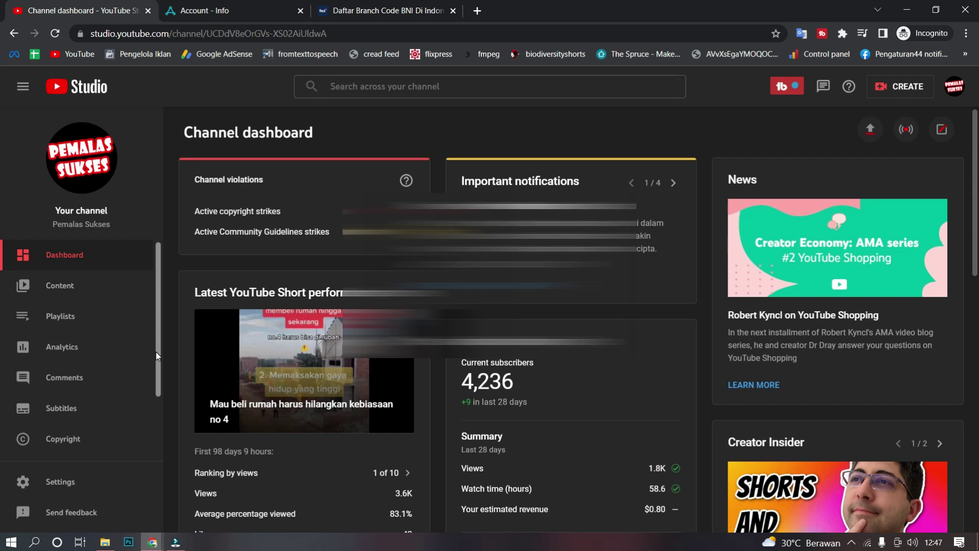
# Step: In Content, try searching 'jam tayn' and 'ga', clear the search, then open Playlists
pyautogui.click(62, 287)
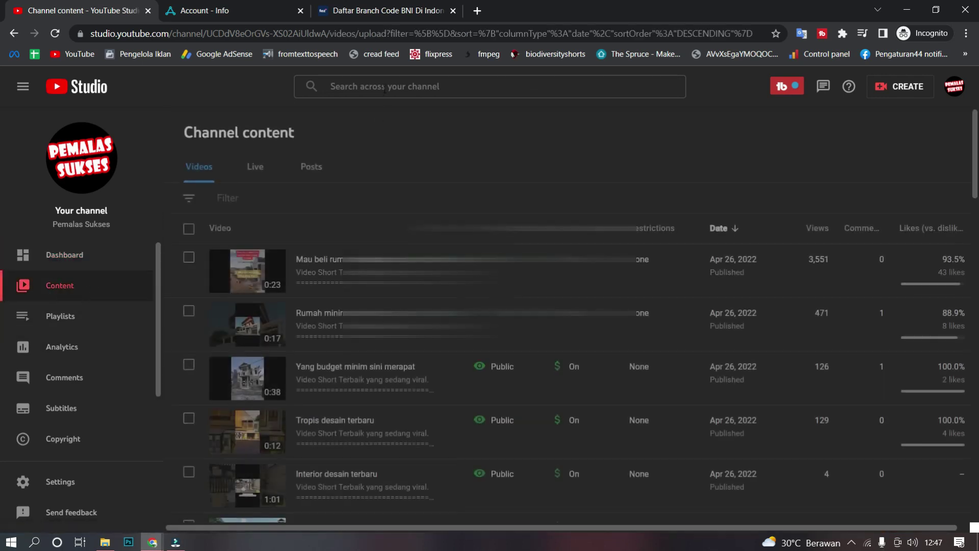
pyautogui.click(383, 87)
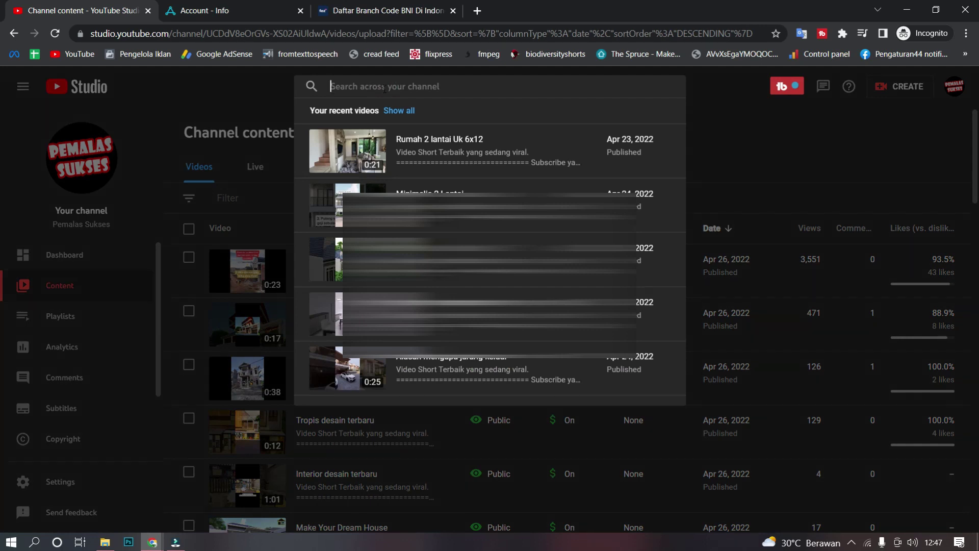
pyautogui.write('jam tayn')
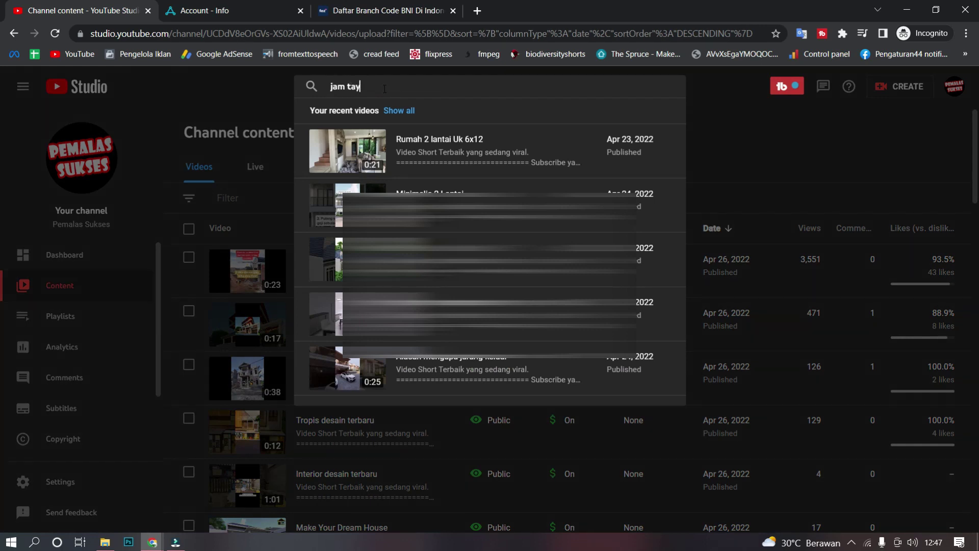
pyautogui.press('BackSpace')
pyautogui.press('BackSpace')
pyautogui.press('BackSpace')
pyautogui.press('BackSpace')
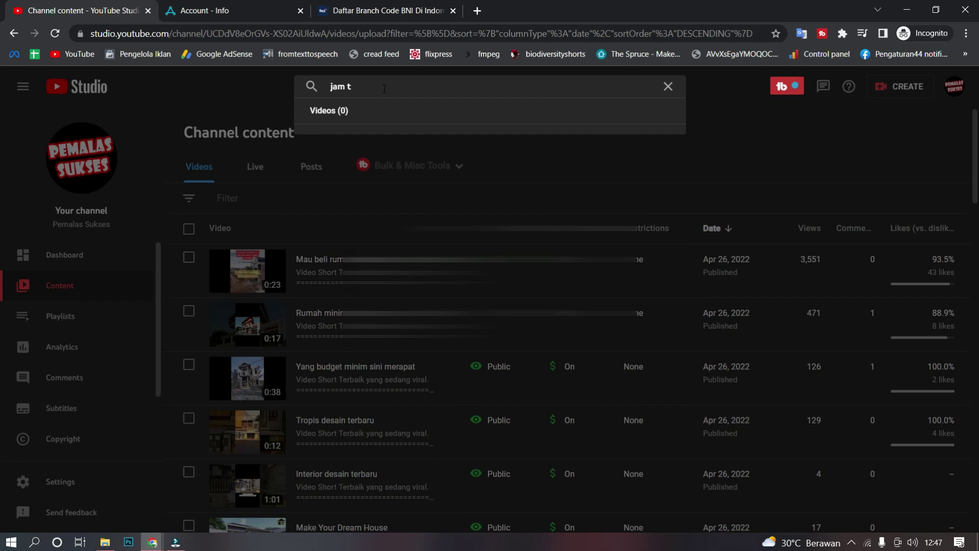
pyautogui.press('BackSpace')
pyautogui.press('BackSpace')
pyautogui.press('BackSpace')
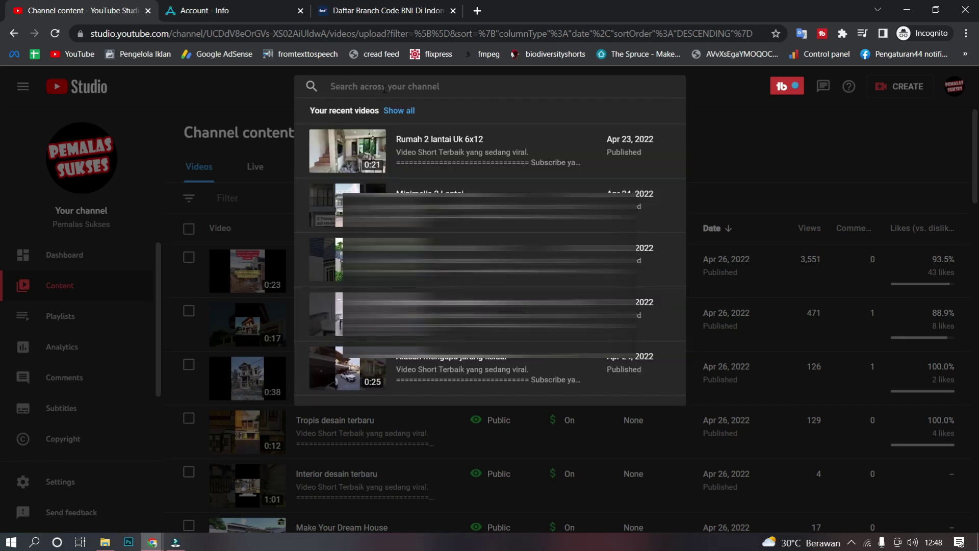
pyautogui.write('ga')
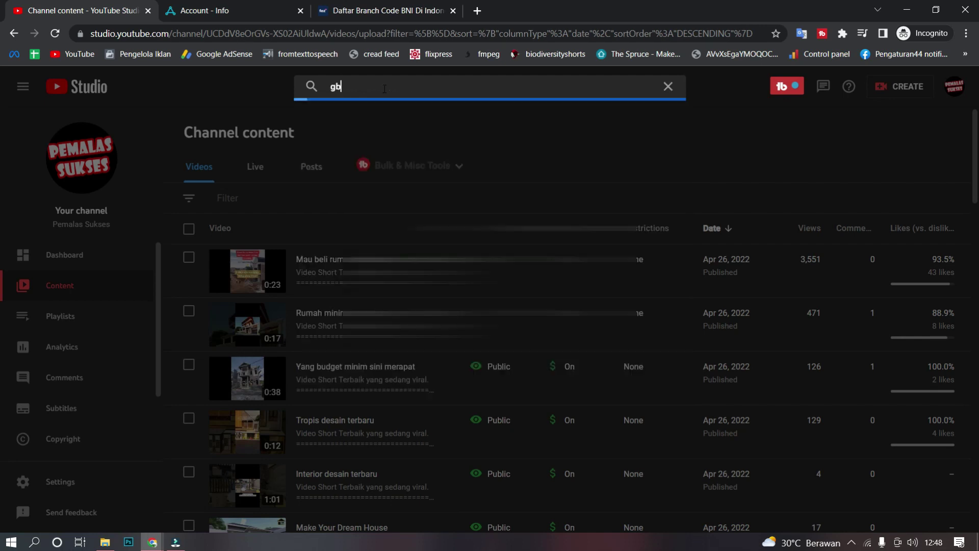
pyautogui.press('BackSpace')
pyautogui.press('BackSpace')
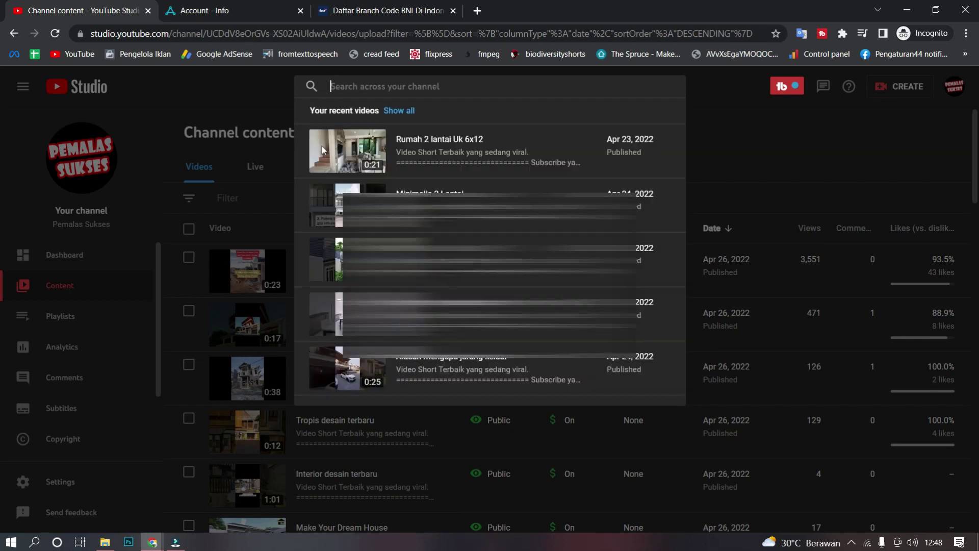
pyautogui.click(63, 327)
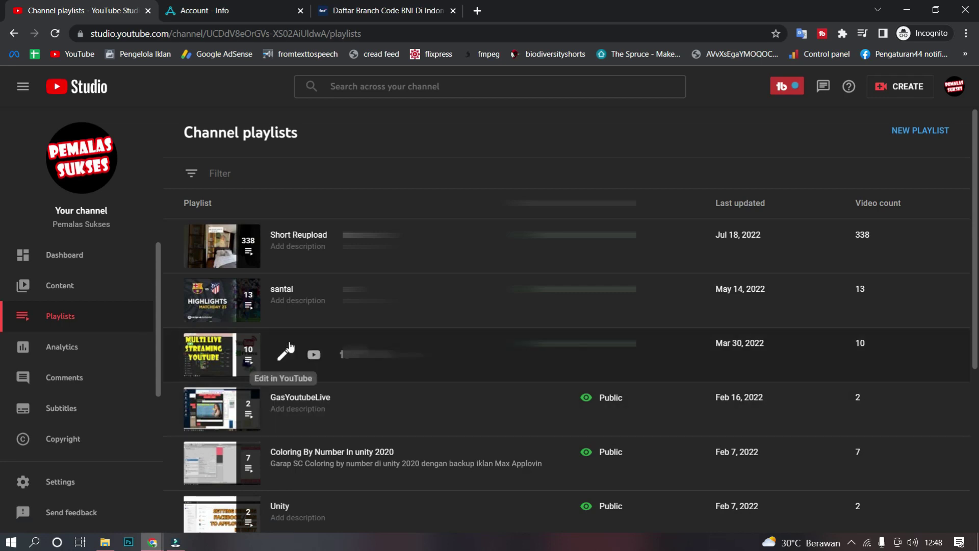
# Step: Open the Youtube Tutorial playlist on YouTube, close that tab, and open it again
pyautogui.click(284, 354)
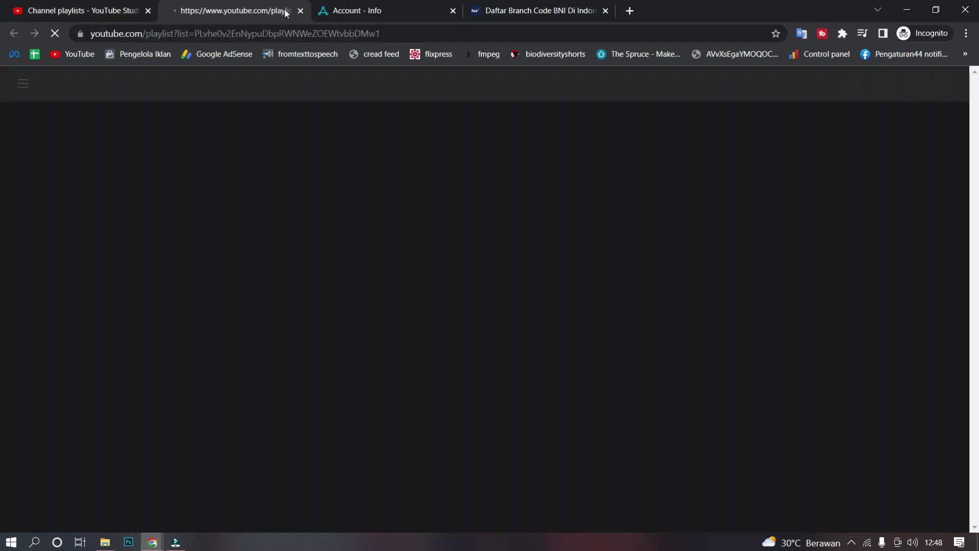
pyautogui.click(301, 11)
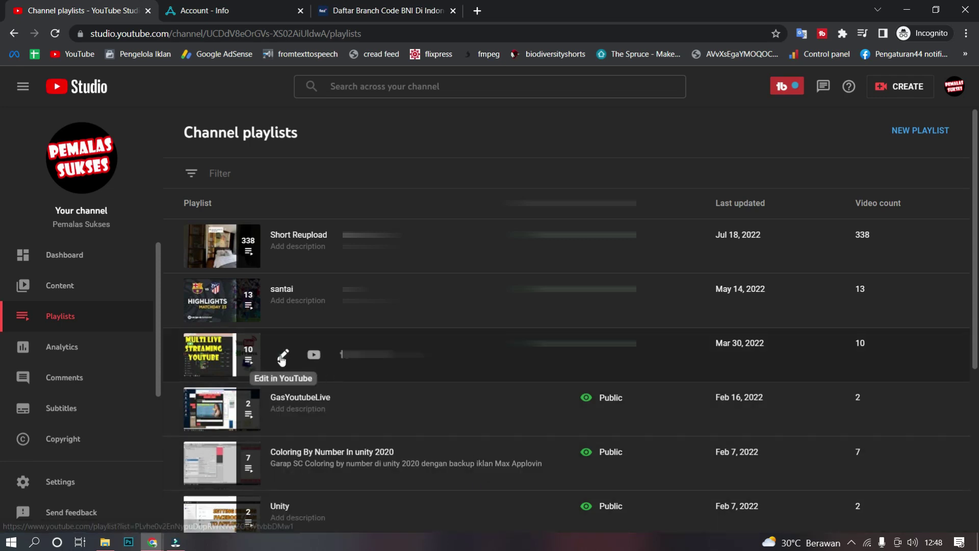
pyautogui.click(280, 356)
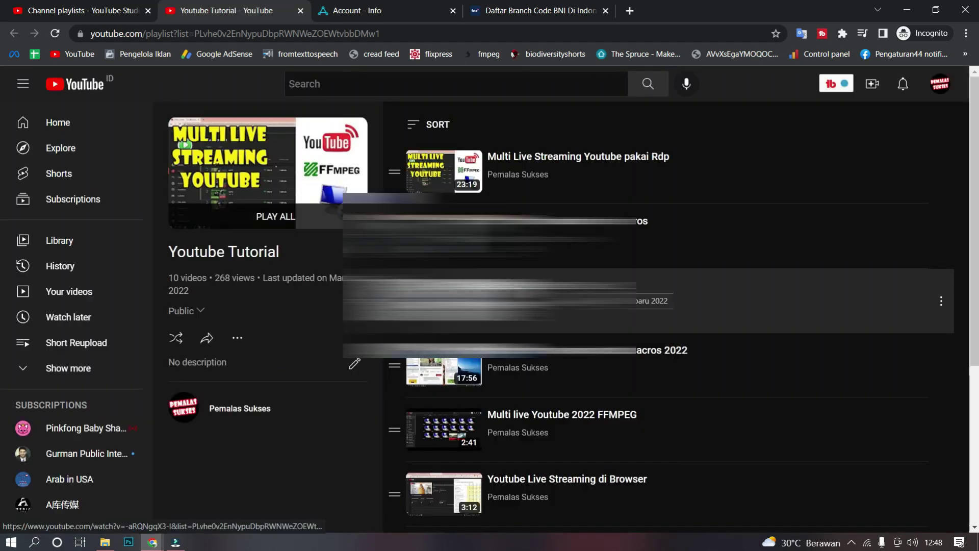
# Step: Play 'Suntik JT YT 2022' from the playlist, skip the ad, pause it, then close the tab
pyautogui.scroll(-2, 661, 316)
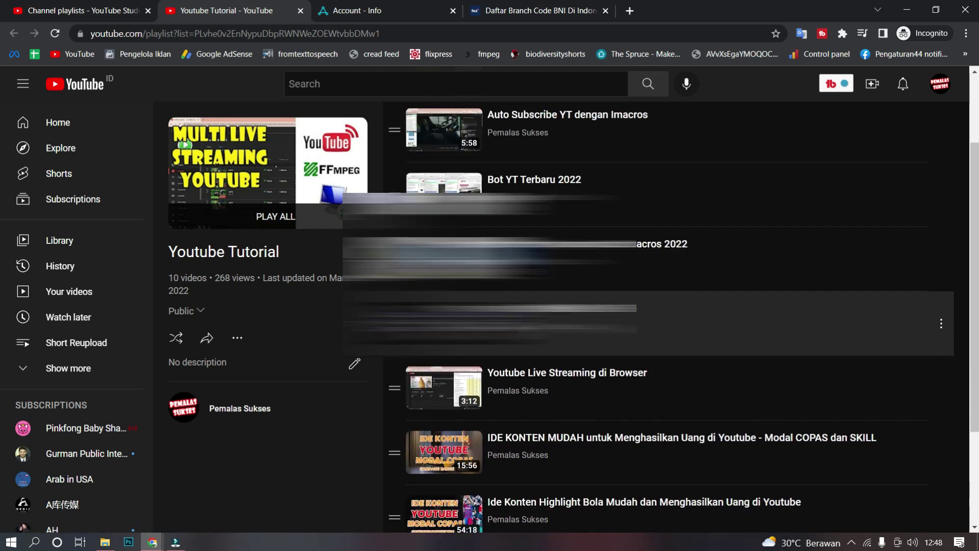
pyautogui.scroll(-3, 661, 316)
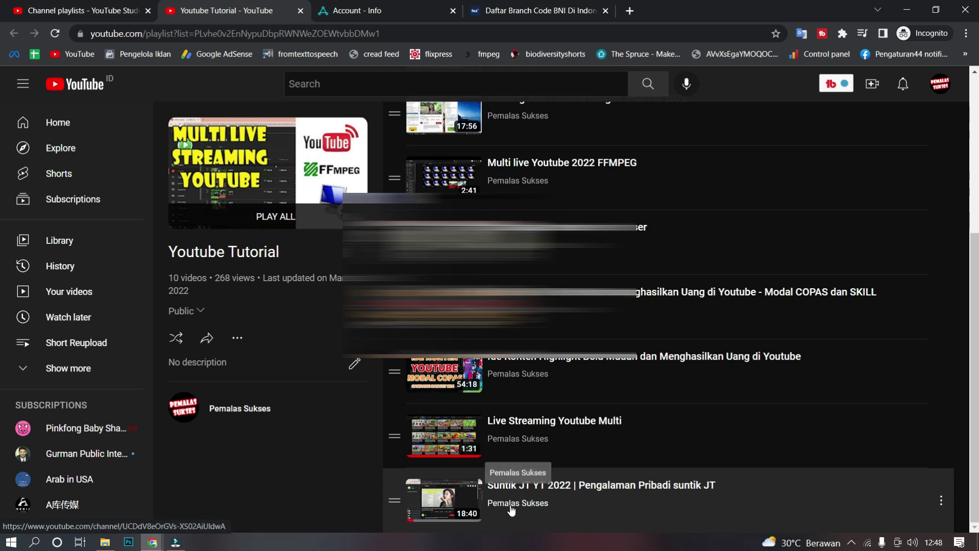
pyautogui.click(533, 488)
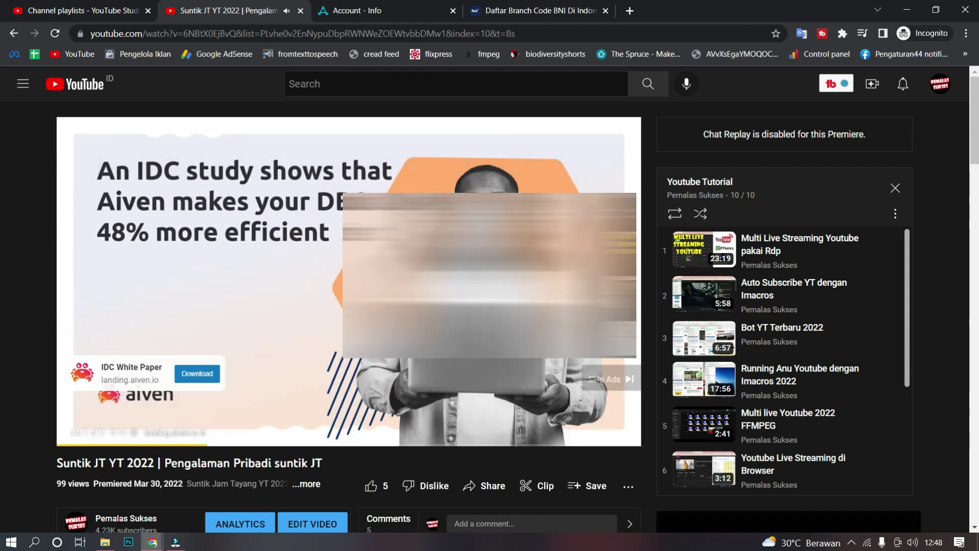
pyautogui.click(599, 381)
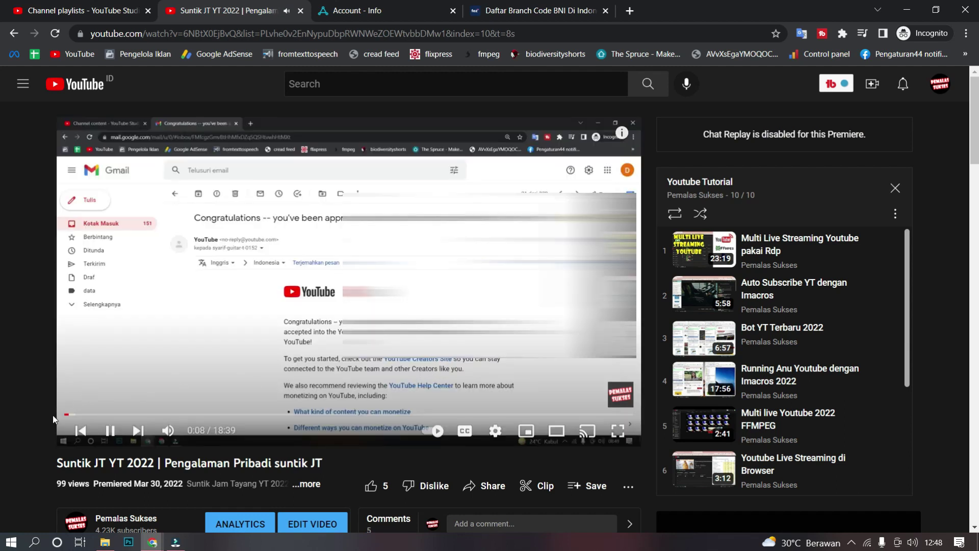
pyautogui.click(109, 430)
pyautogui.click(299, 13)
# Step: Close the YouTube video, AppLovin 'Account - Info' and 'Daftar Branch Code BNI' tabs, then view Channel content
pyautogui.click(259, 19)
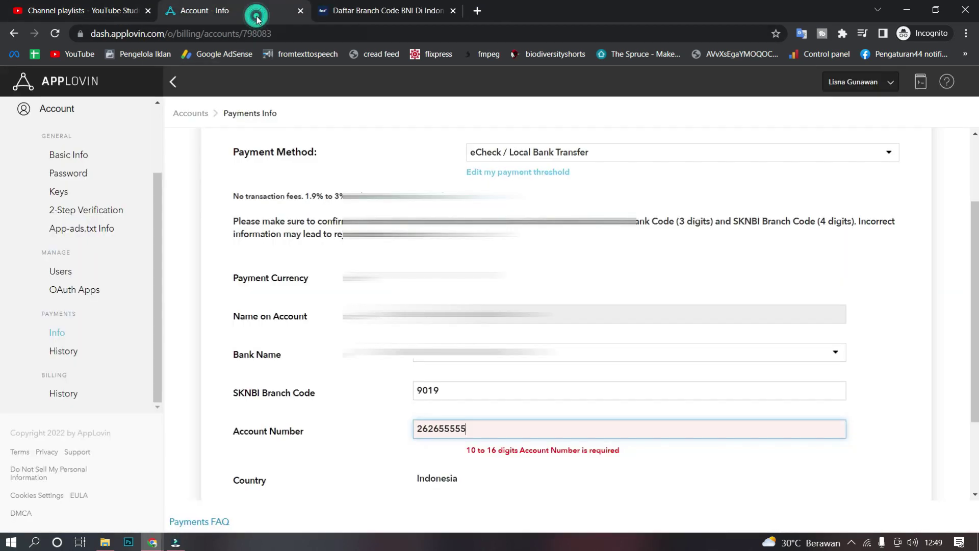
pyautogui.click(300, 11)
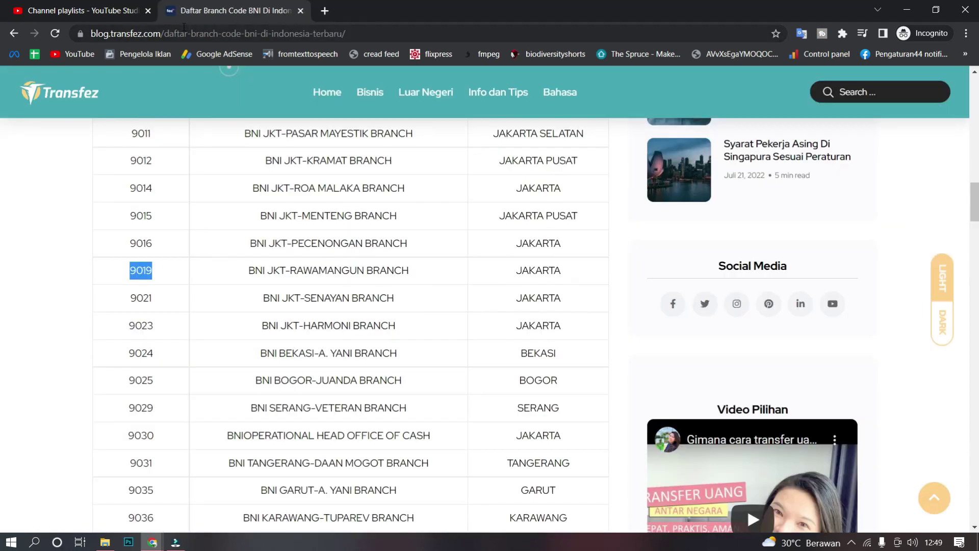
pyautogui.click(300, 10)
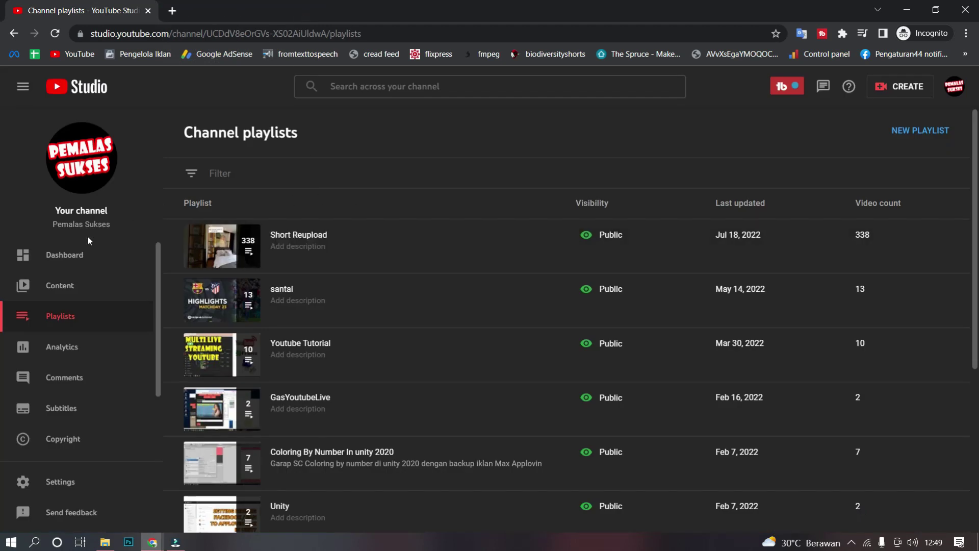
pyautogui.click(65, 295)
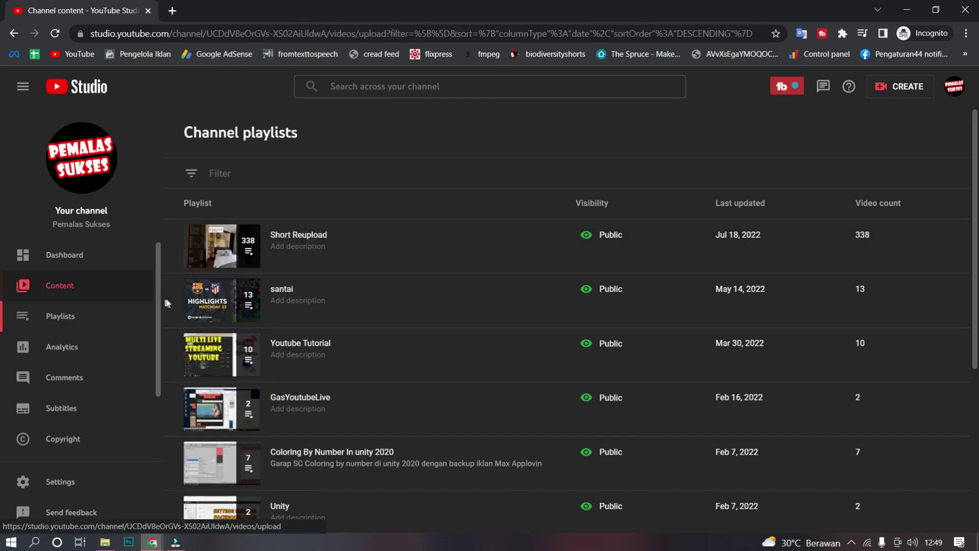